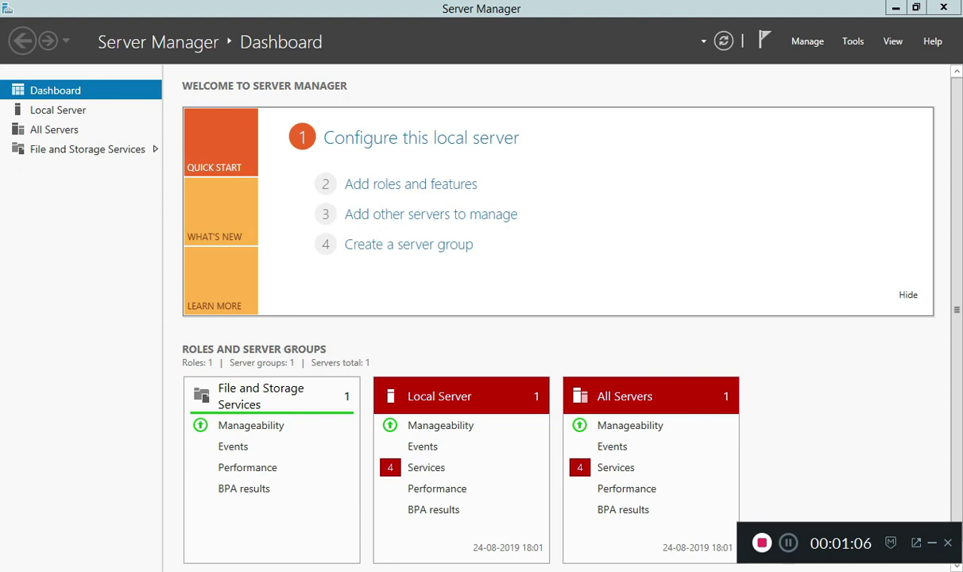
{"action": "left_click", "coordinate": [410, 184]}
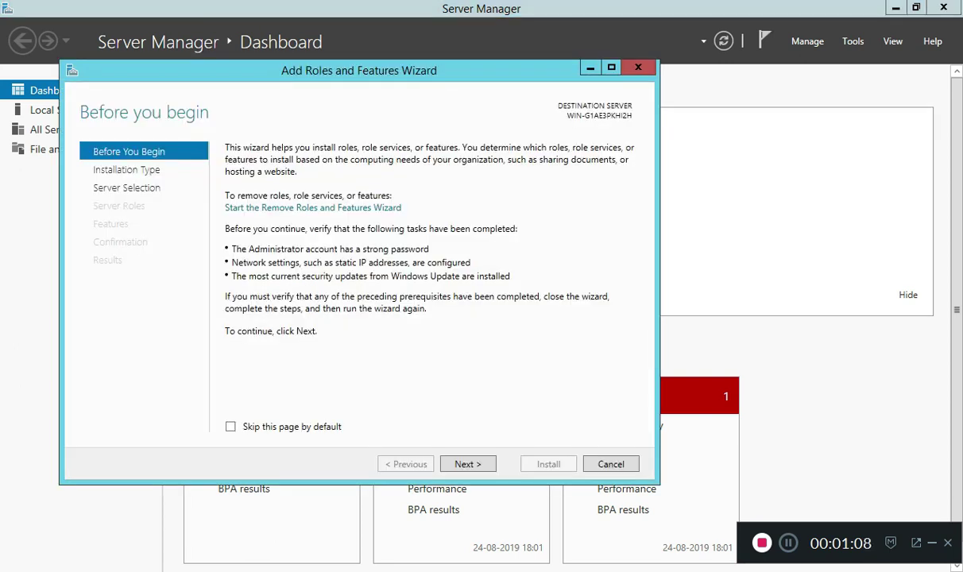
{"action": "key", "text": "Return"}
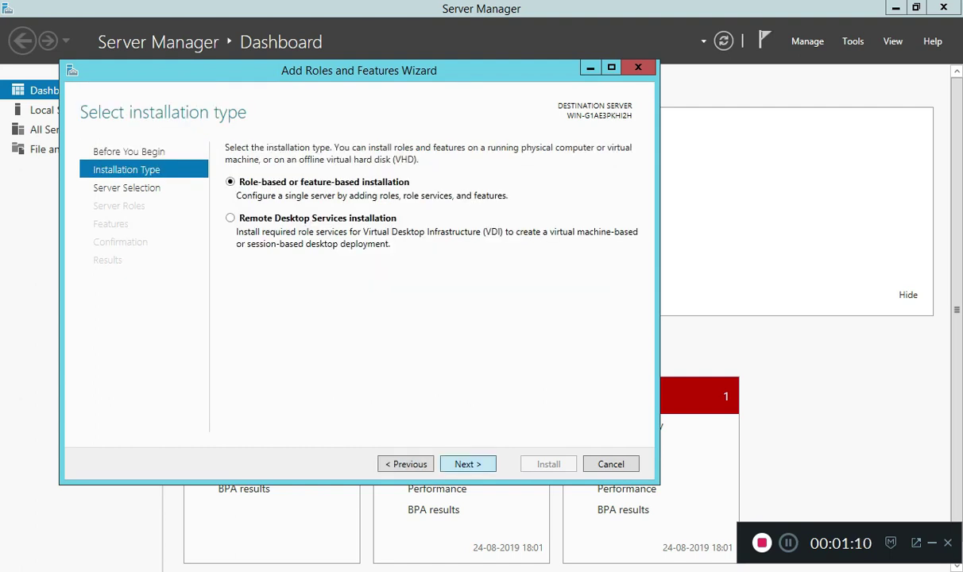
{"action": "key", "text": "Return"}
{"action": "key", "text": "Return"}
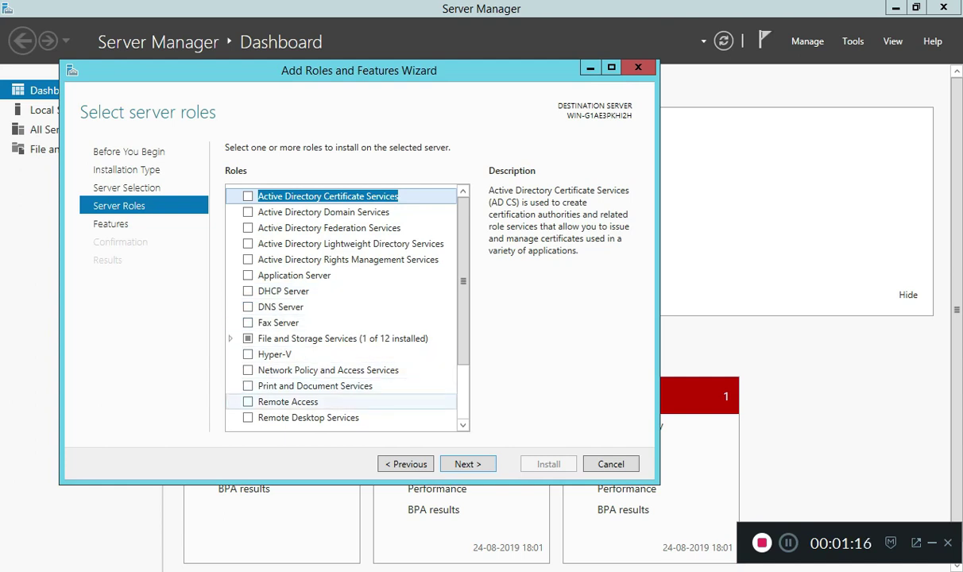
{"action": "scroll", "coordinate": [342, 310], "scroll_direction": "down", "scroll_amount": 2}
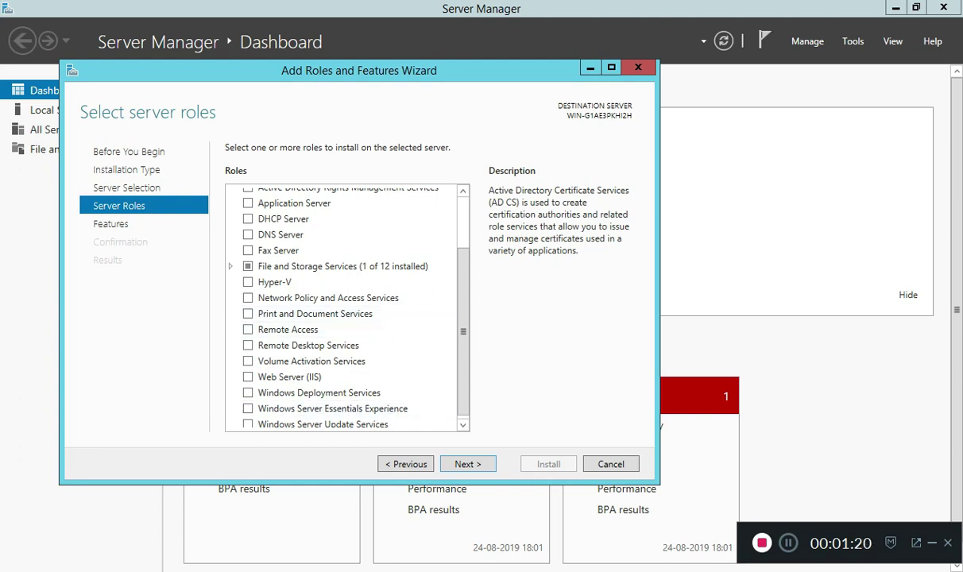
{"action": "scroll", "coordinate": [341, 371], "scroll_direction": "up", "scroll_amount": 2}
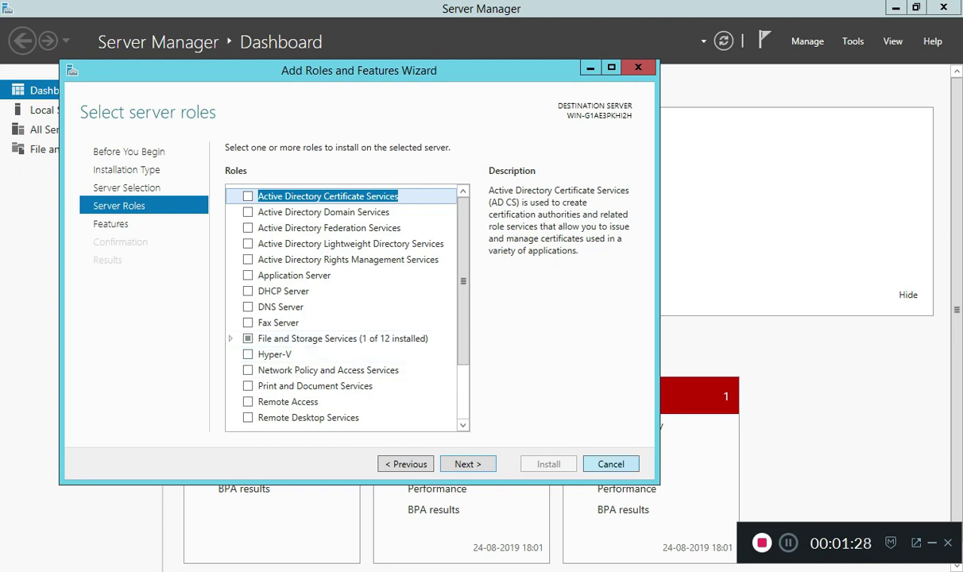
{"action": "left_click", "coordinate": [611, 464]}
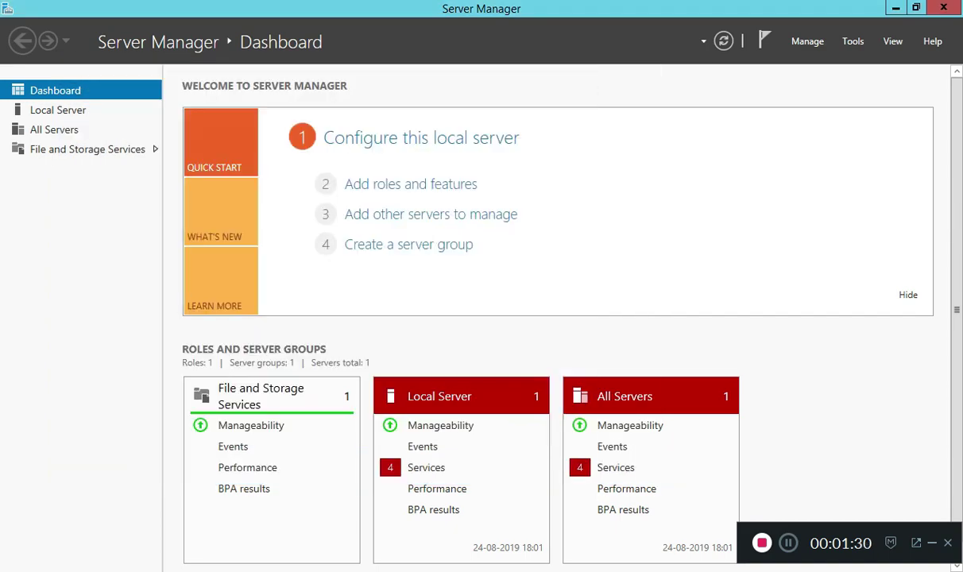
Reopen Server Manager and start adding roles and features, keeping the role-based installation type and default server, up to the server roles selection.
{"action": "key", "text": "super"}
{"action": "key", "text": "Up"}
{"action": "key", "text": "Up"}
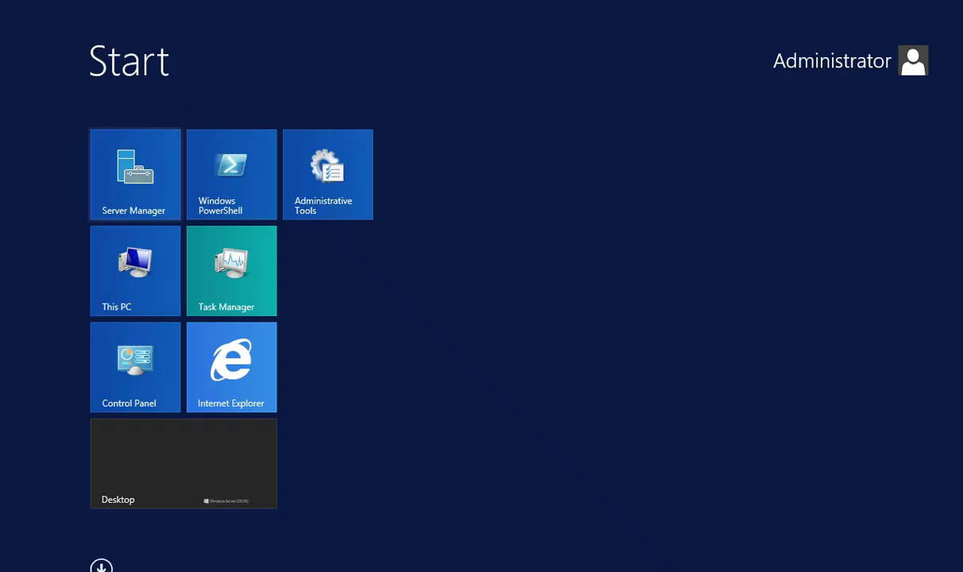
{"action": "key", "text": "Return"}
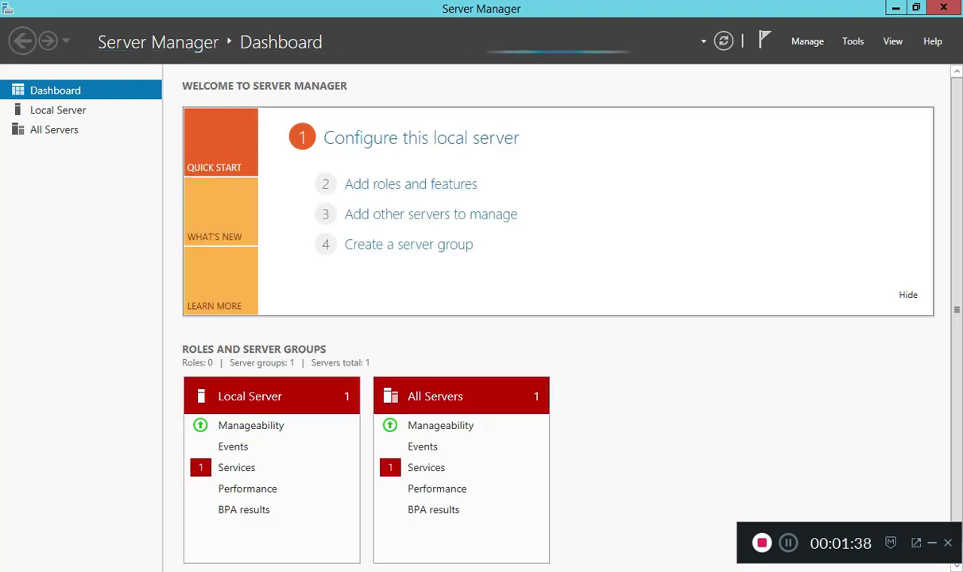
{"action": "left_click", "coordinate": [410, 184]}
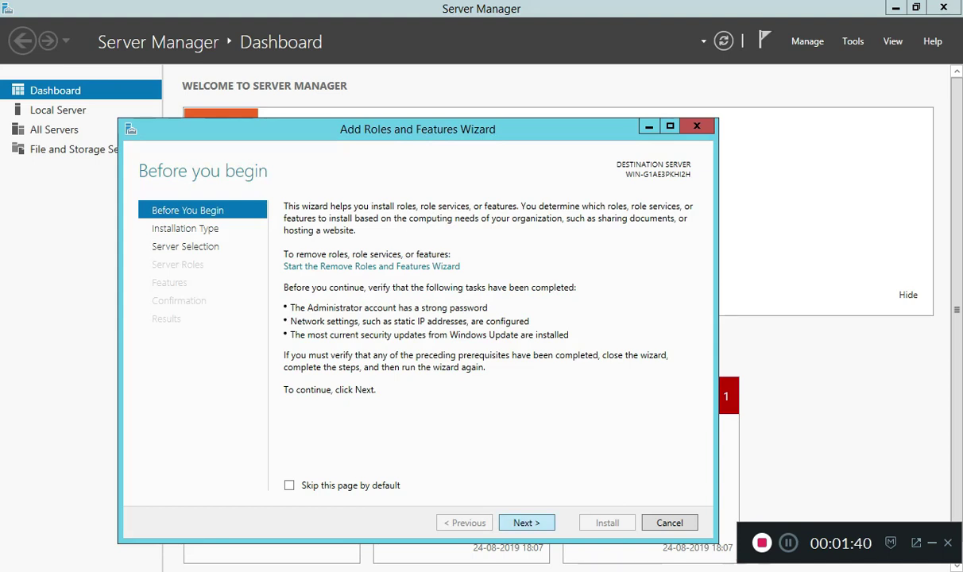
{"action": "left_click", "coordinate": [526, 523]}
{"action": "left_click", "coordinate": [527, 522]}
{"action": "left_click", "coordinate": [526, 523]}
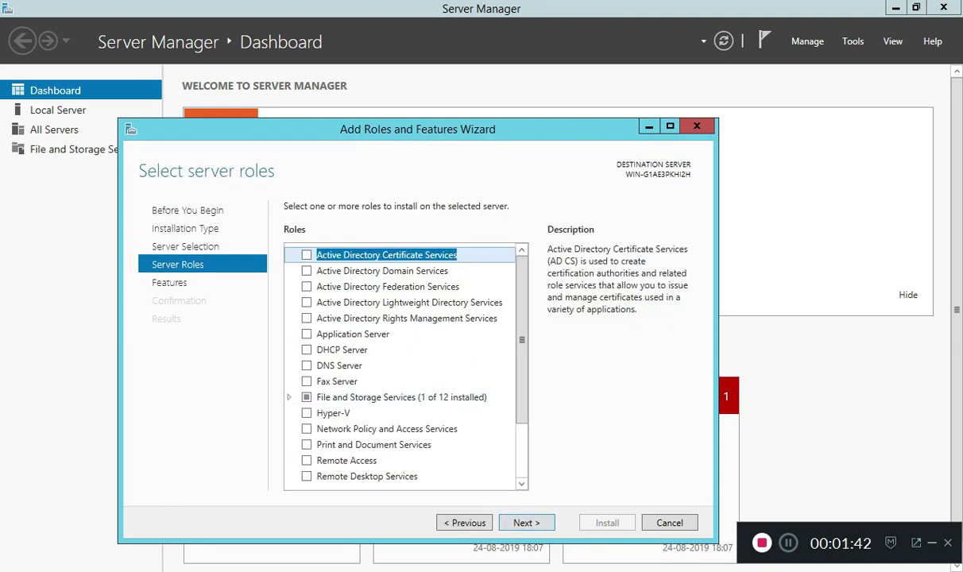
Select the Hyper-V server role with its required management tools and keep the default feature selection.
{"action": "left_click", "coordinate": [306, 413]}
{"action": "left_click", "coordinate": [464, 455]}
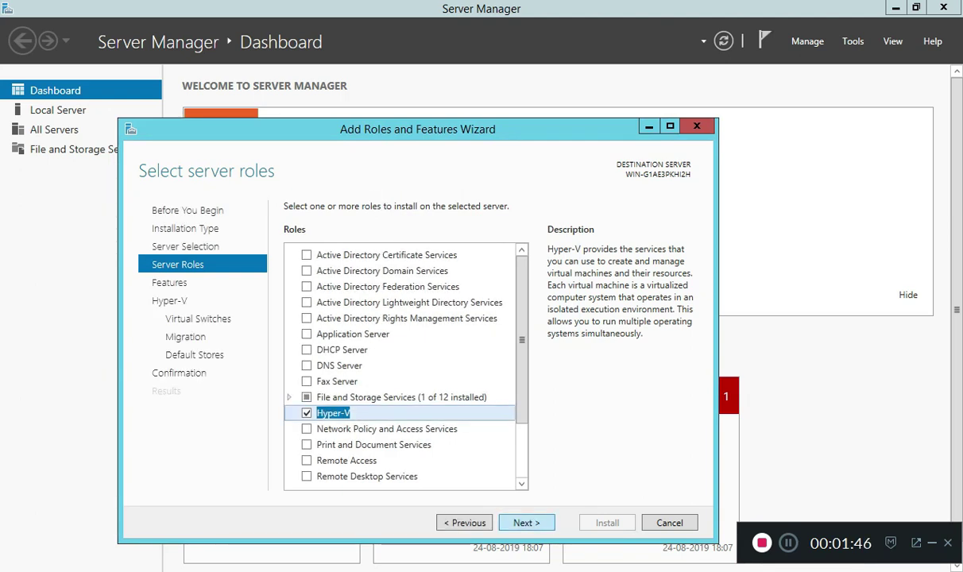
{"action": "left_click", "coordinate": [526, 523]}
{"action": "left_click", "coordinate": [526, 523]}
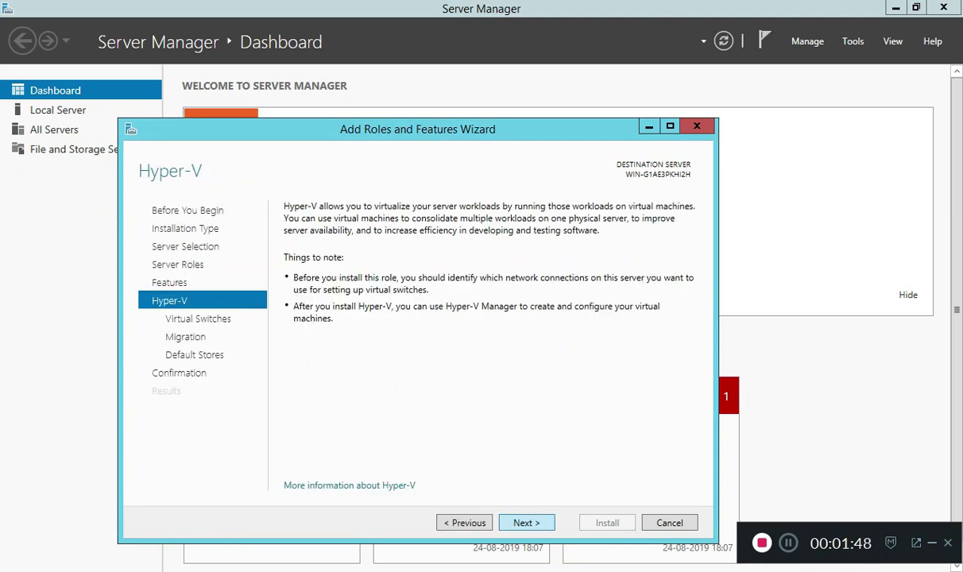
Accept the default Hyper-V virtual switch, migration and default store settings and install the role.
{"action": "left_click", "coordinate": [526, 523]}
{"action": "left_click", "coordinate": [526, 523]}
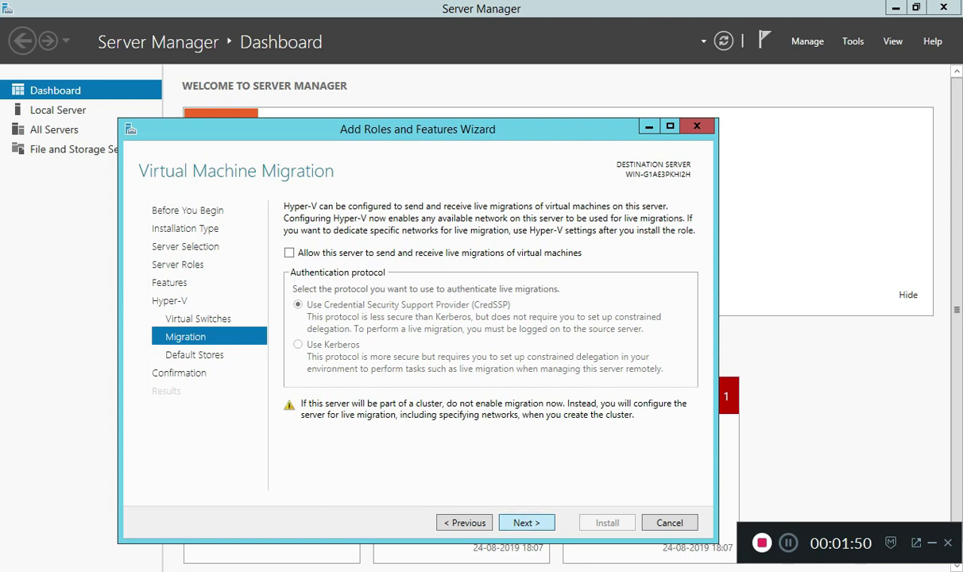
{"action": "left_click", "coordinate": [526, 522]}
{"action": "left_click", "coordinate": [526, 523]}
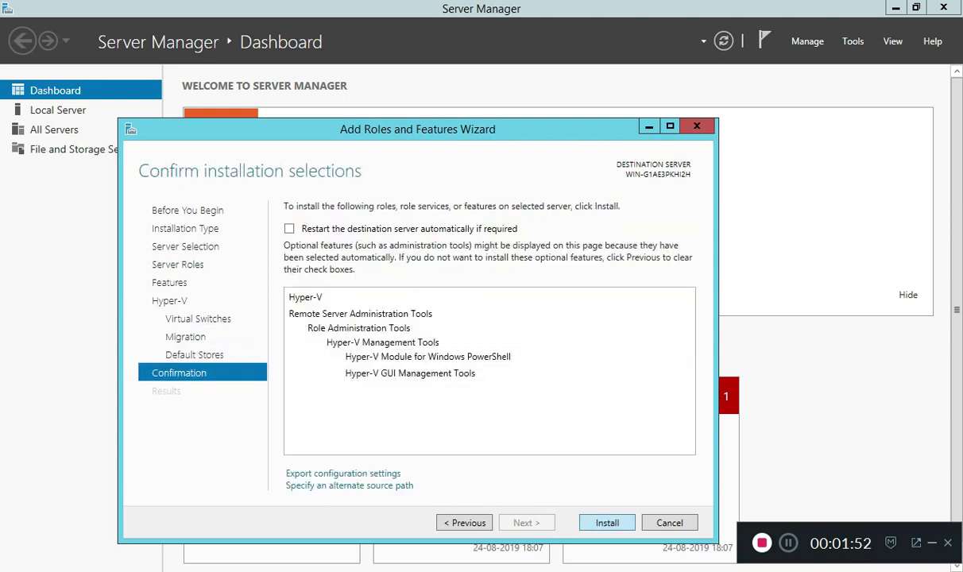
{"action": "left_click", "coordinate": [607, 523]}
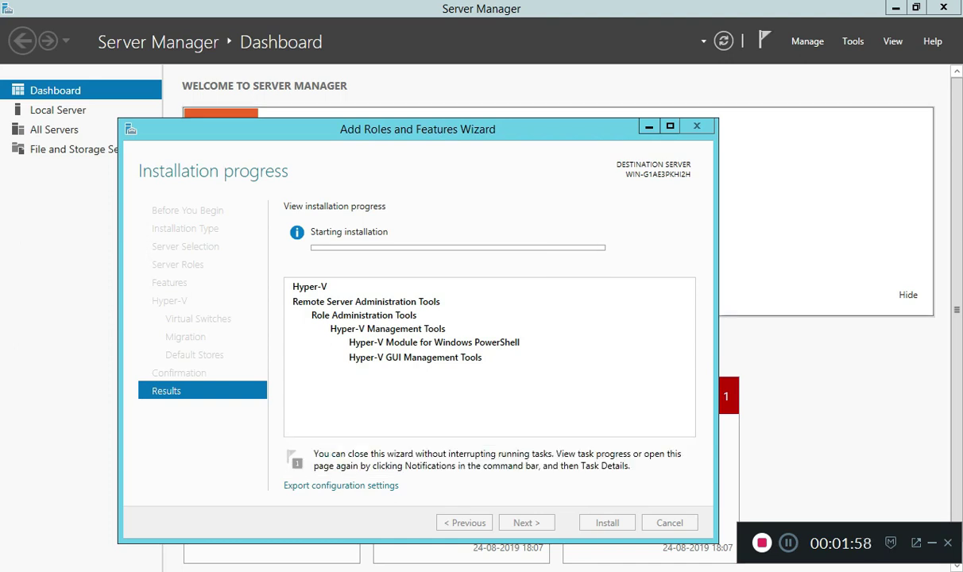
Close the Add Roles and Features Wizard once the Hyper-V installation completes and show the desktop.
{"action": "left_click", "coordinate": [853, 41]}
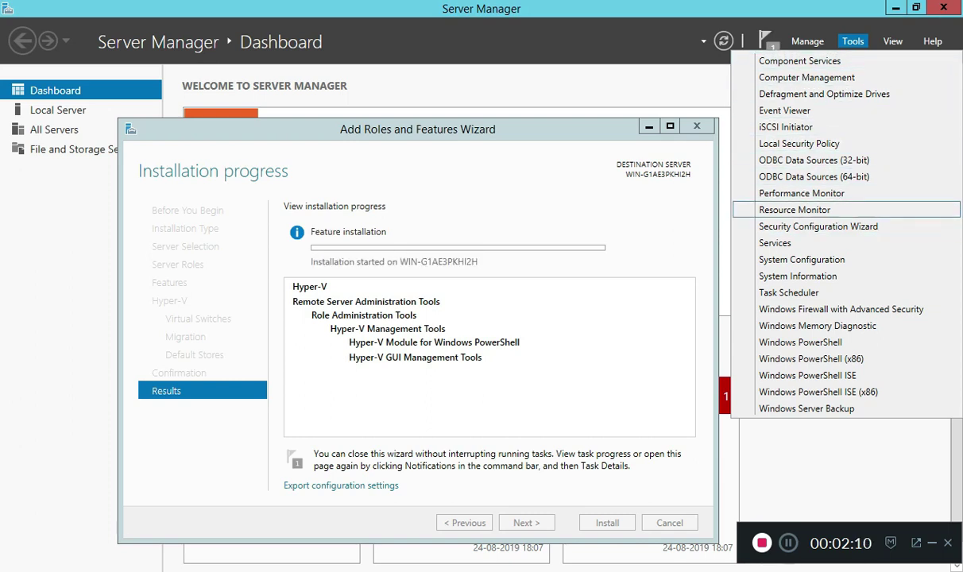
{"action": "left_click", "coordinate": [795, 210]}
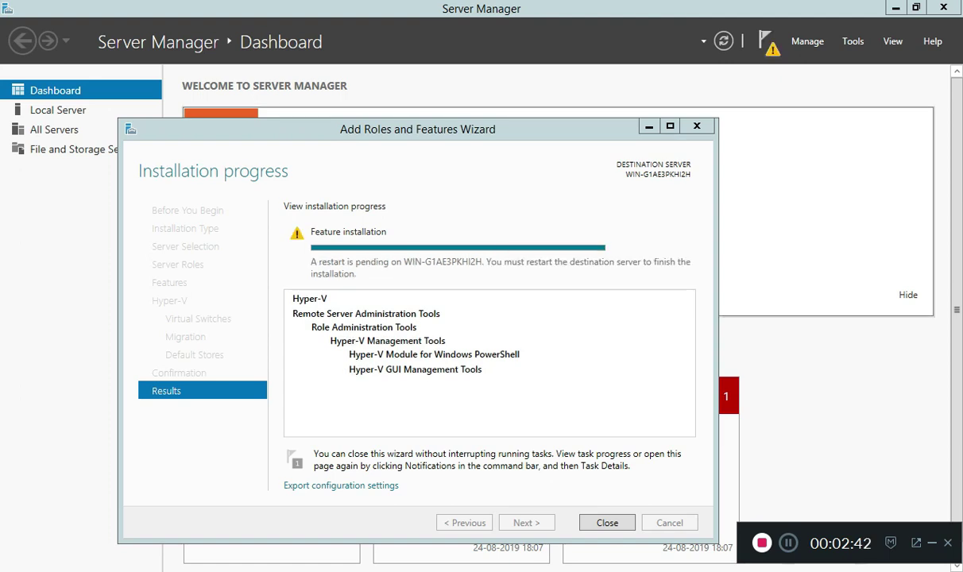
{"action": "key", "text": "Return"}
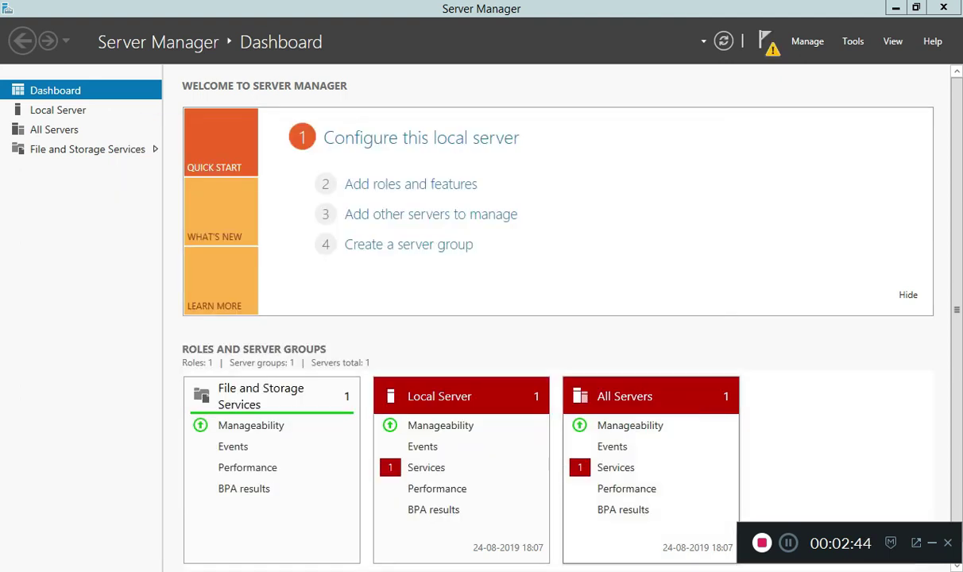
{"action": "key", "text": "super+d"}
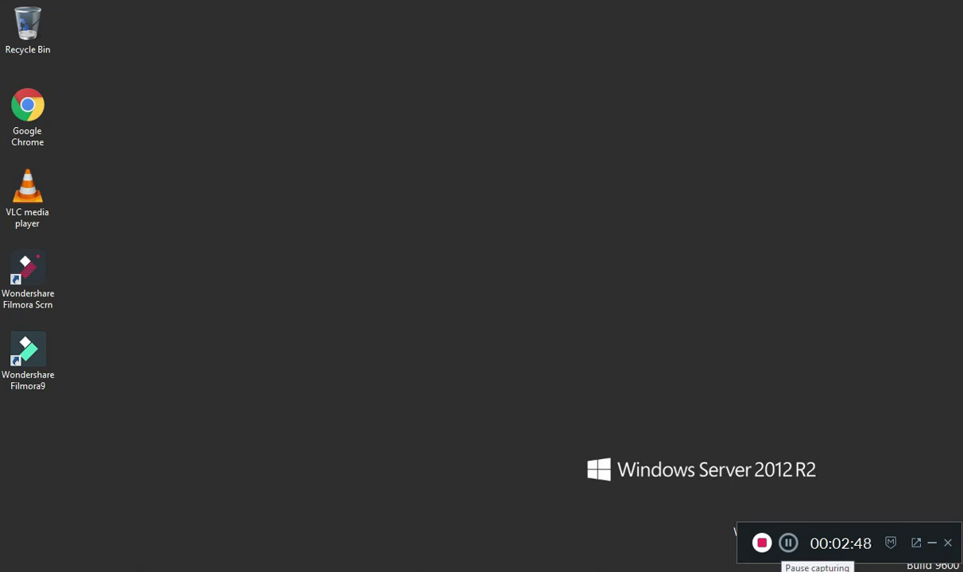
{"action": "left_click", "coordinate": [762, 543]}
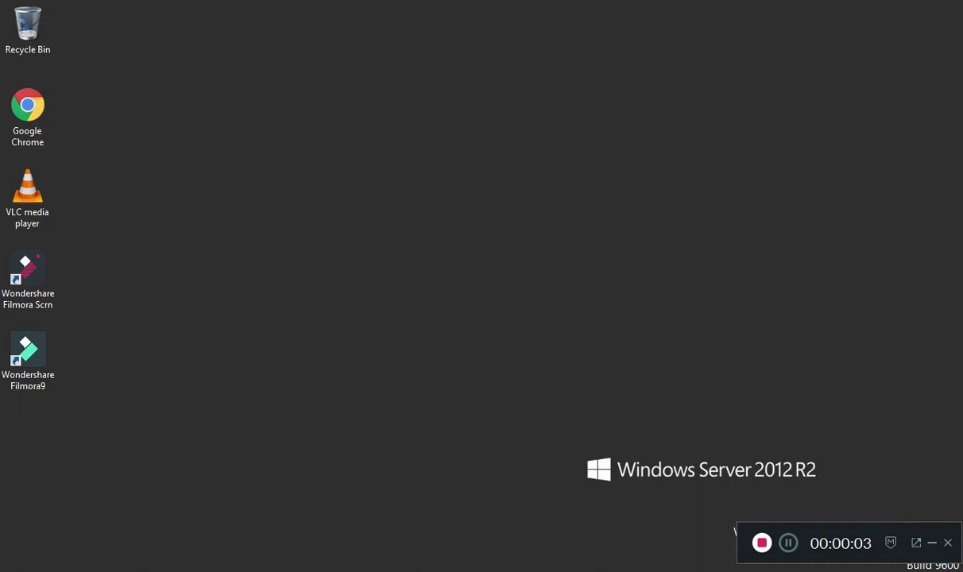
Launch Hyper-V Manager from Server Manager and open the Virtual Switch Manager for the local server.
{"action": "key", "text": "super"}
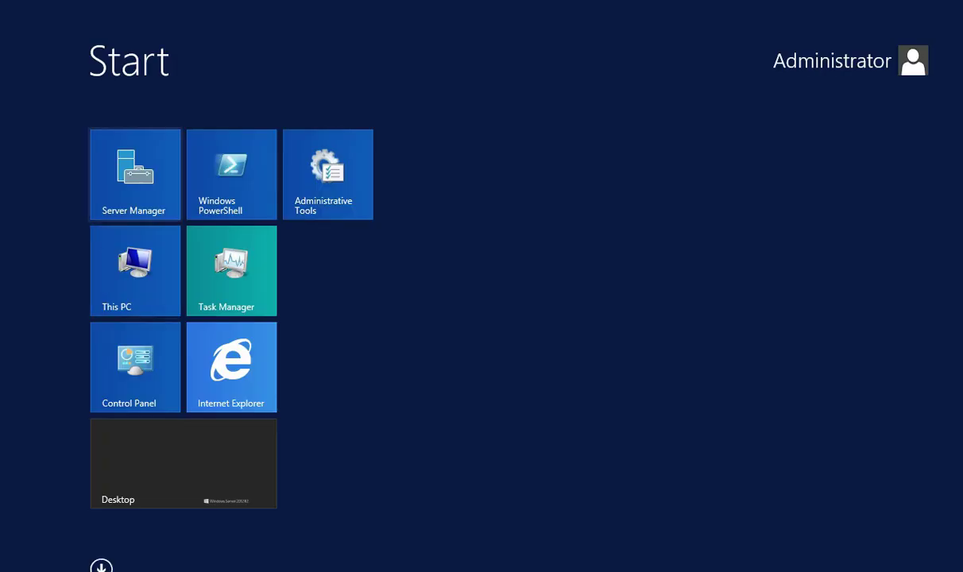
{"action": "key", "text": "Return"}
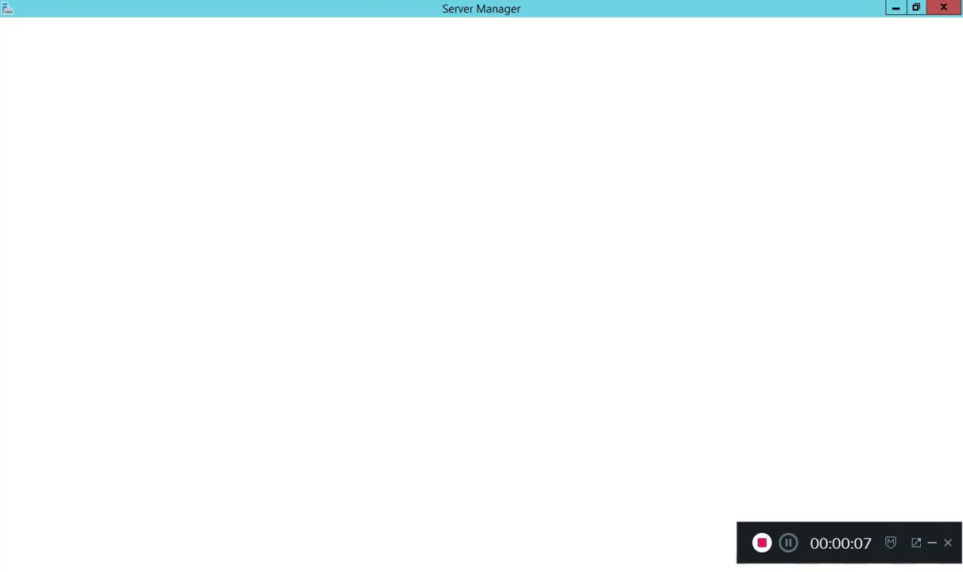
{"action": "left_click", "coordinate": [853, 41]}
{"action": "key", "text": "Down"}
{"action": "key", "text": "Down"}
{"action": "key", "text": "Down"}
{"action": "key", "text": "Down"}
{"action": "key", "text": "Down"}
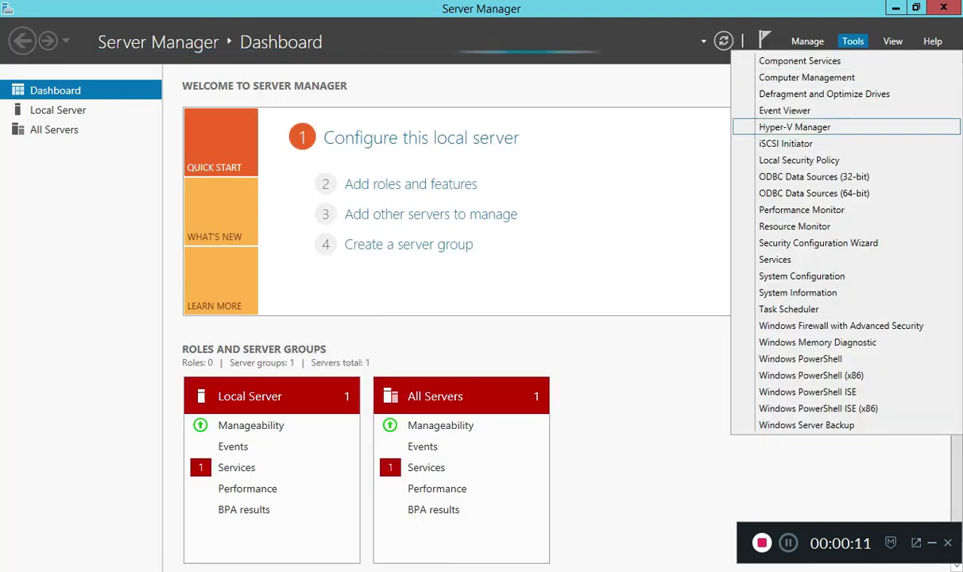
{"action": "key", "text": "Return"}
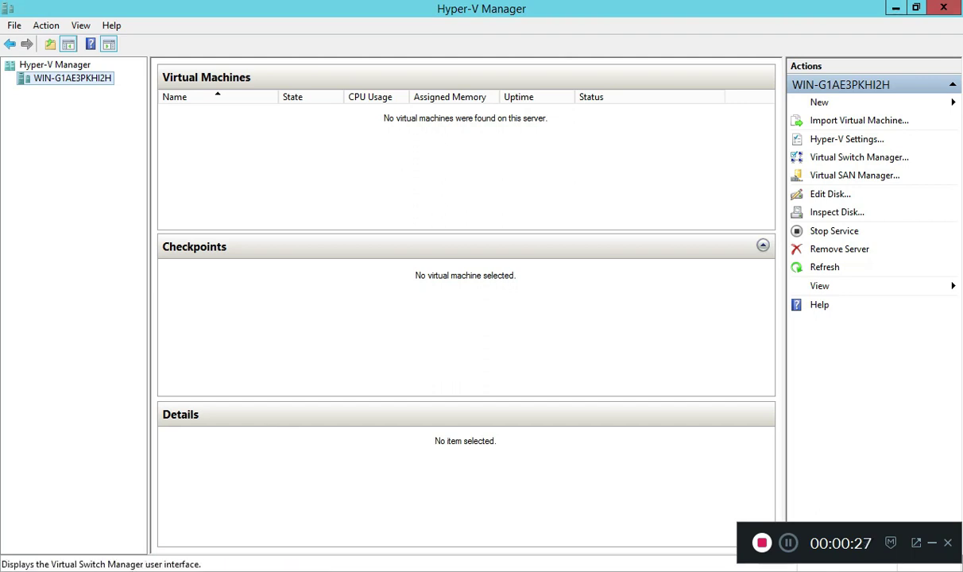
{"action": "left_click", "coordinate": [859, 156]}
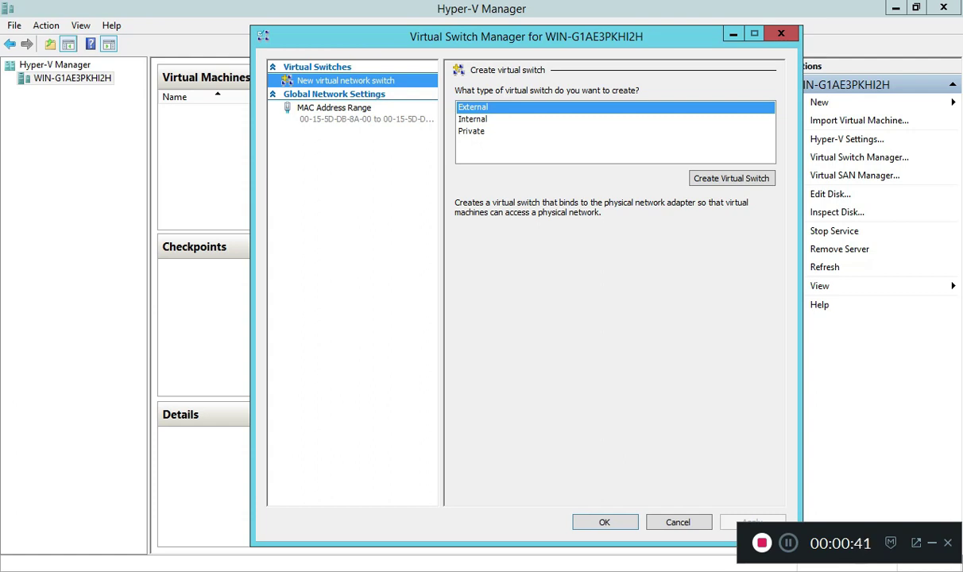
Examine the descriptions of the Internal, Private and External virtual switch types.
{"action": "left_click", "coordinate": [473, 118]}
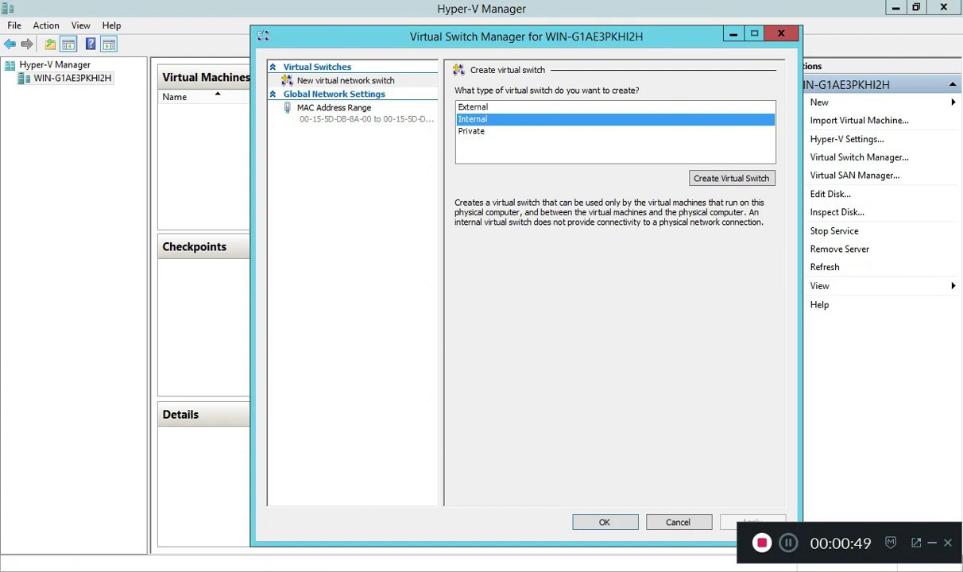
{"action": "key", "text": "super"}
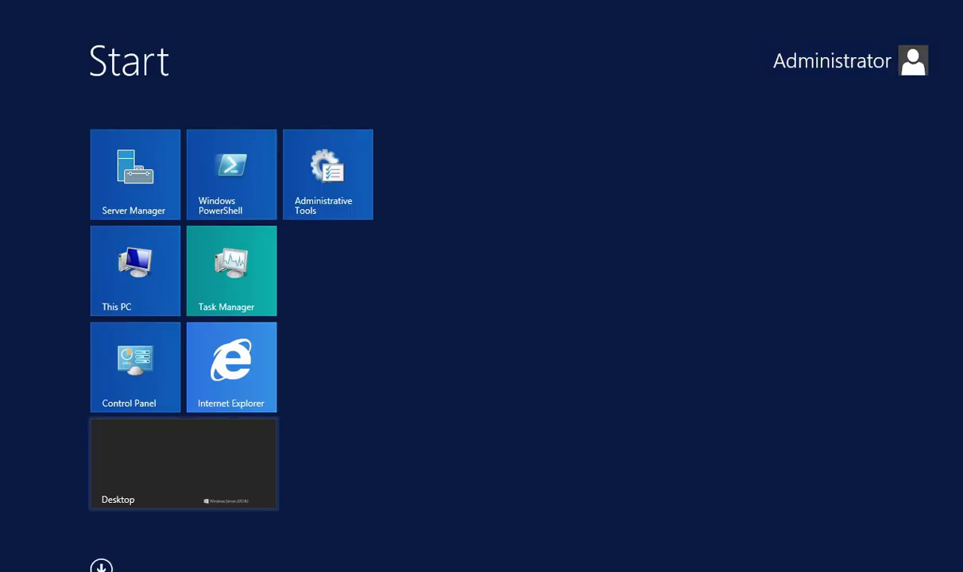
{"action": "left_click", "coordinate": [185, 464]}
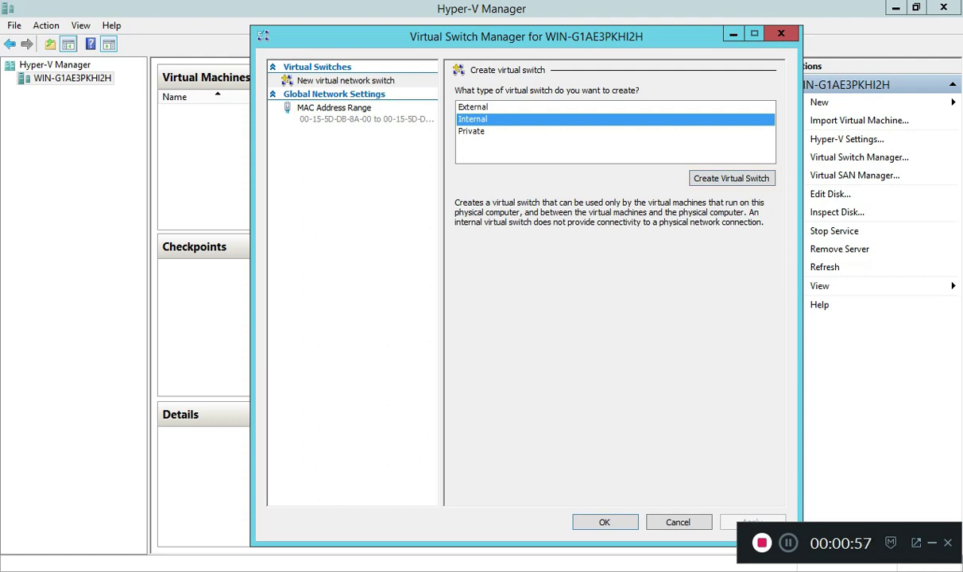
{"action": "left_click", "coordinate": [472, 131]}
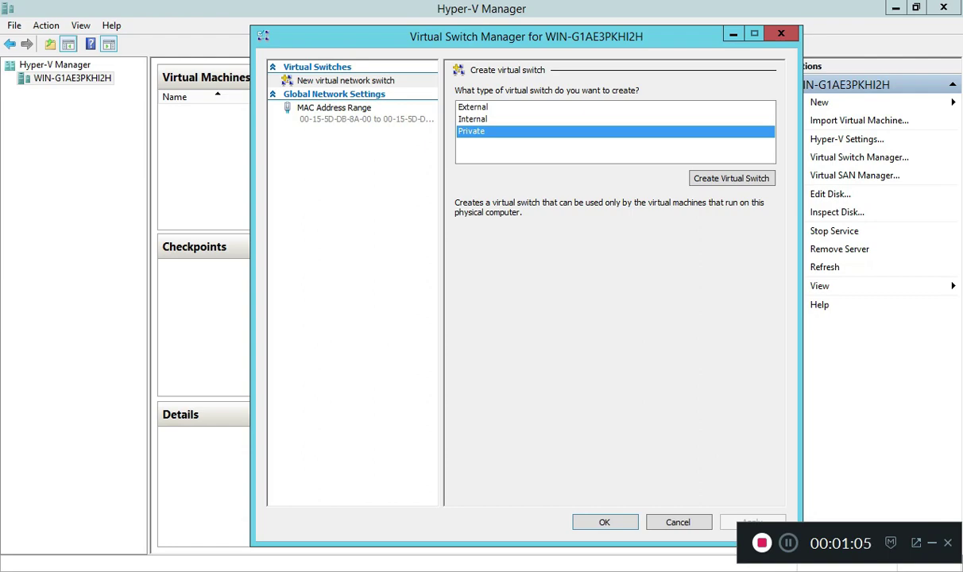
{"action": "key", "text": "super"}
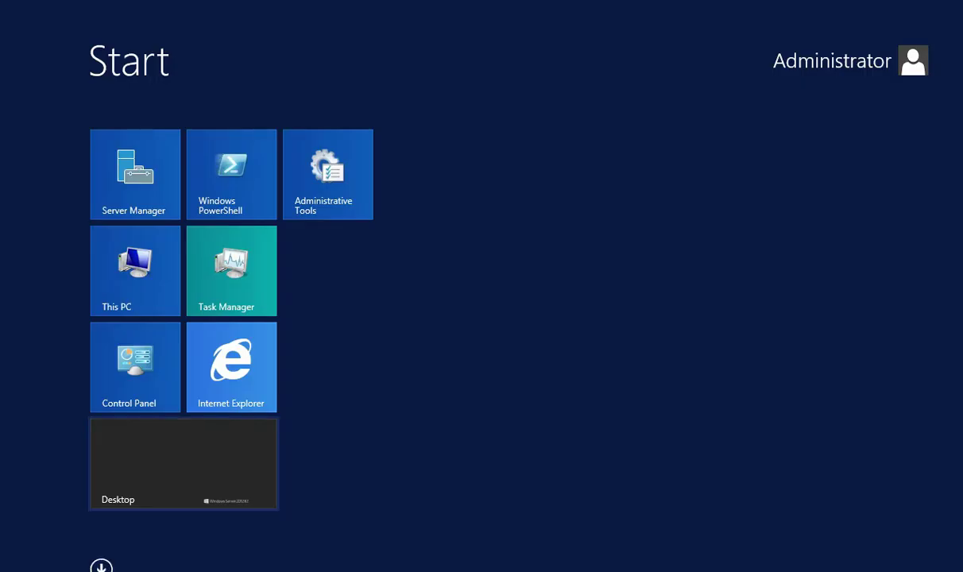
{"action": "key", "text": "super"}
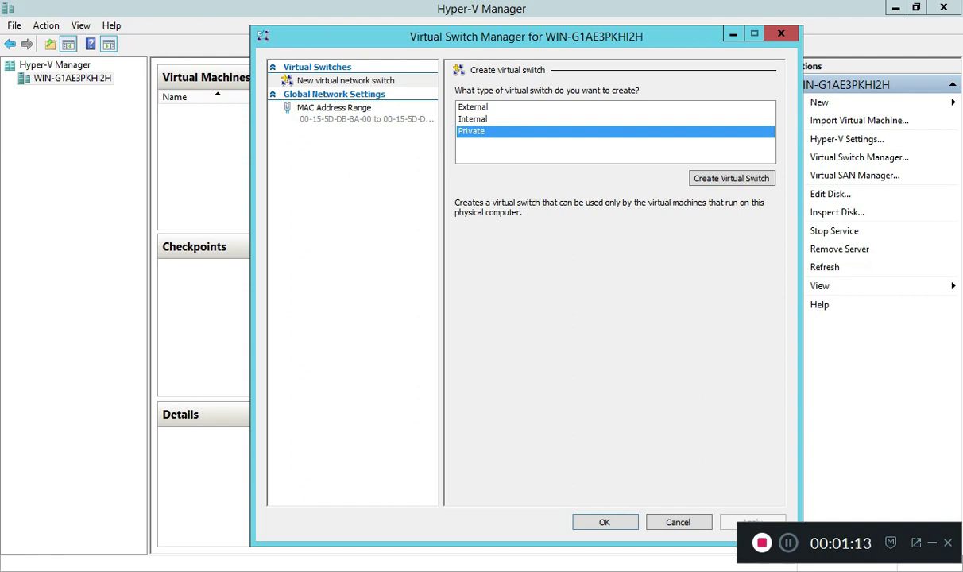
{"action": "left_click", "coordinate": [473, 118]}
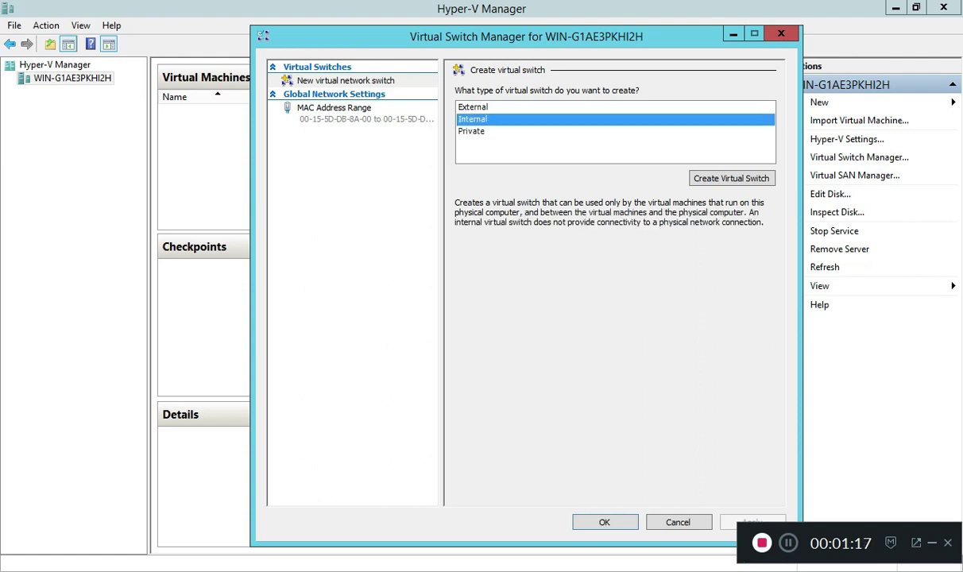
{"action": "left_click", "coordinate": [472, 107]}
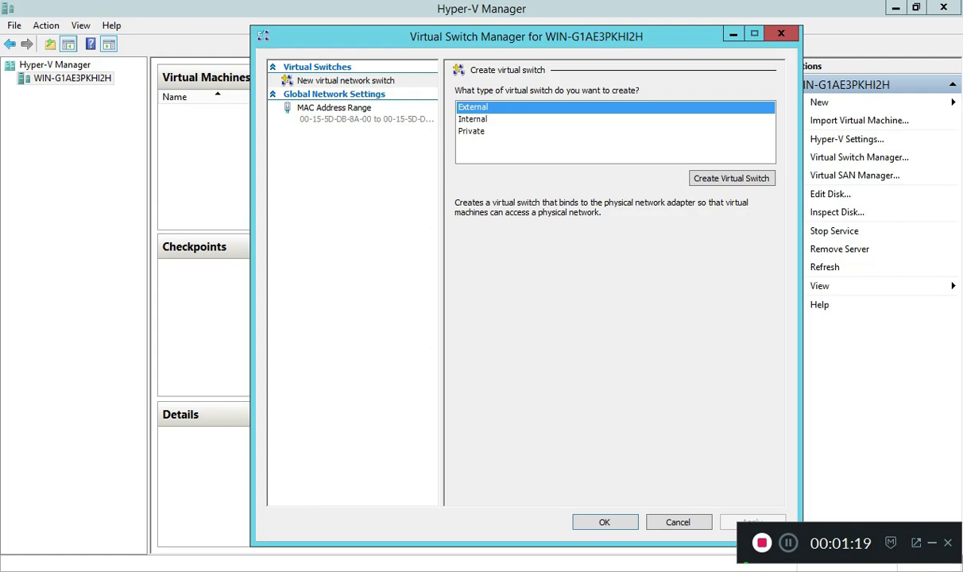
{"action": "key", "text": "super"}
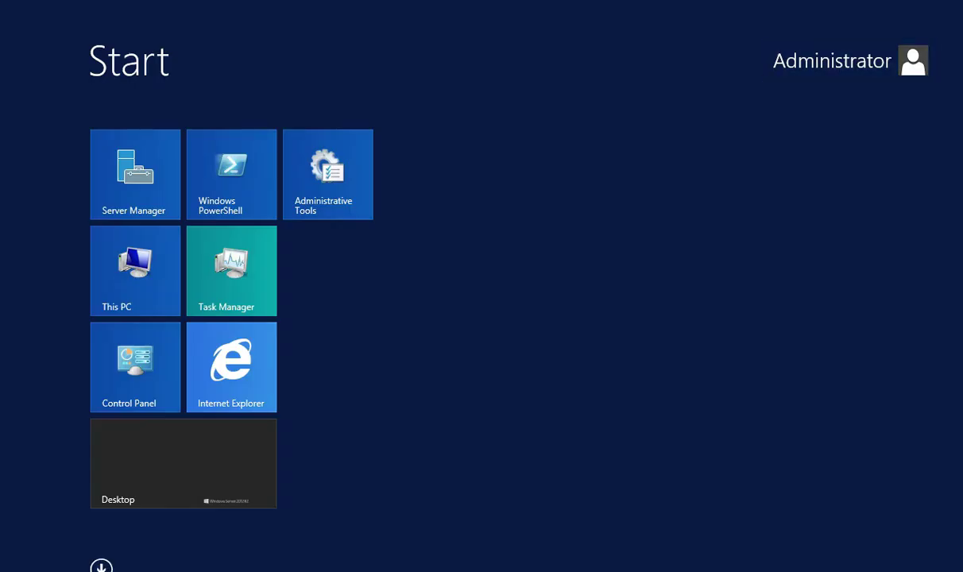
{"action": "left_click", "coordinate": [183, 463]}
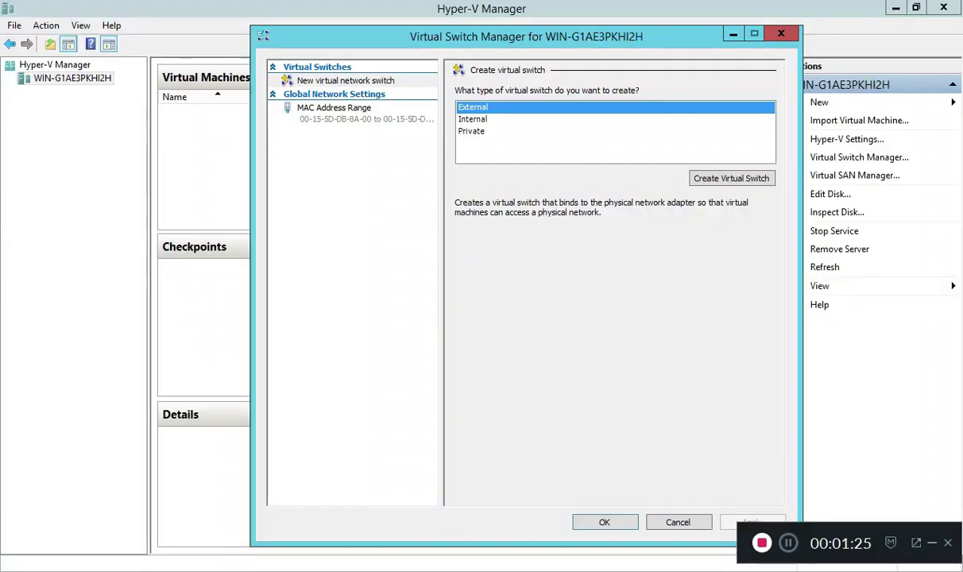
Create an internal virtual switch named "new kvh" and save it.
{"action": "left_click", "coordinate": [473, 118]}
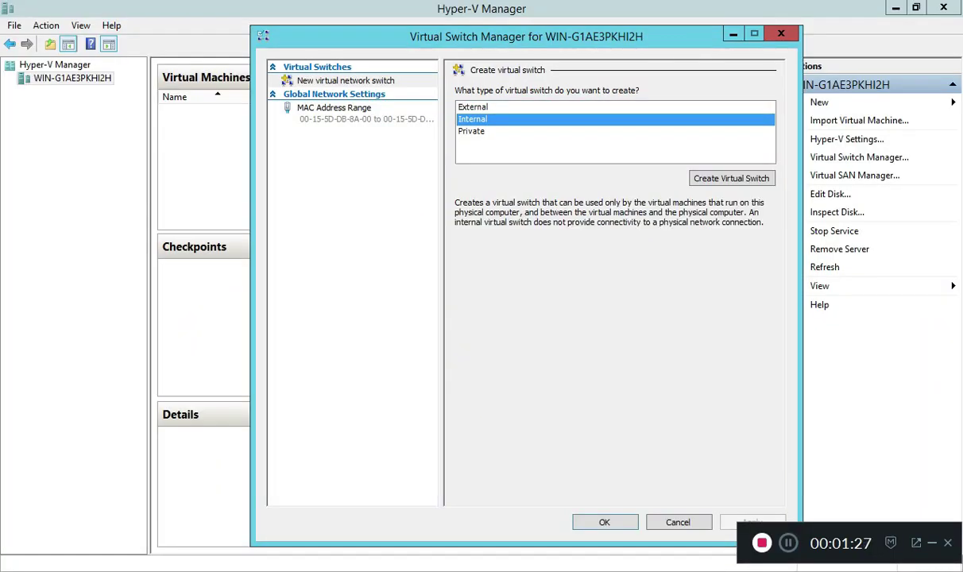
{"action": "left_click", "coordinate": [731, 178]}
{"action": "left_click_drag", "start_coordinate": [526, 107], "coordinate": [457, 107]}
{"action": "key", "text": "BackSpace"}
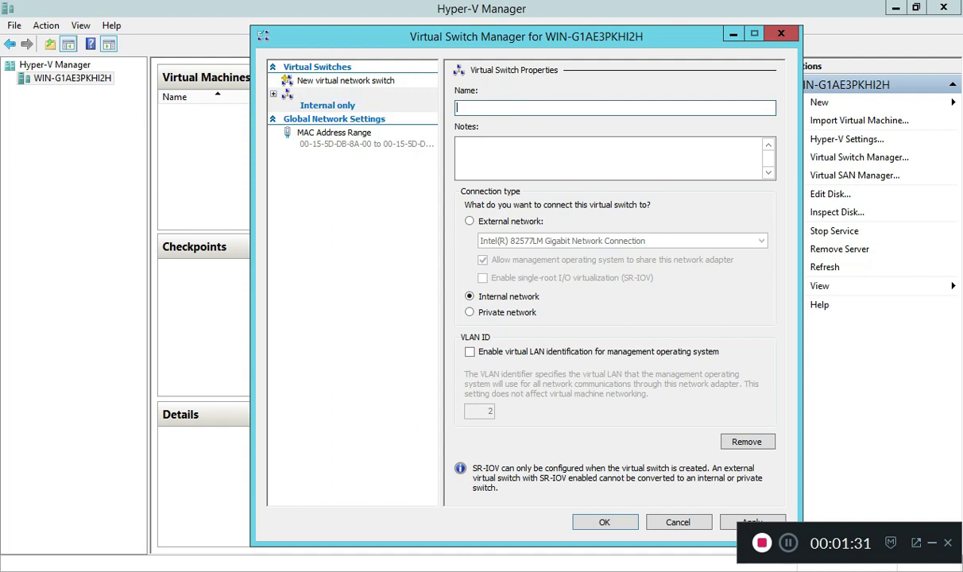
{"action": "type", "text": "ne"}
{"action": "type", "text": "w b"}
{"action": "key", "text": "BackSpace"}
{"action": "key", "text": "BackSpace"}
{"action": "key", "text": "BackSpace"}
{"action": "key", "text": "BackSpace"}
{"action": "type", "text": "new kvh"}
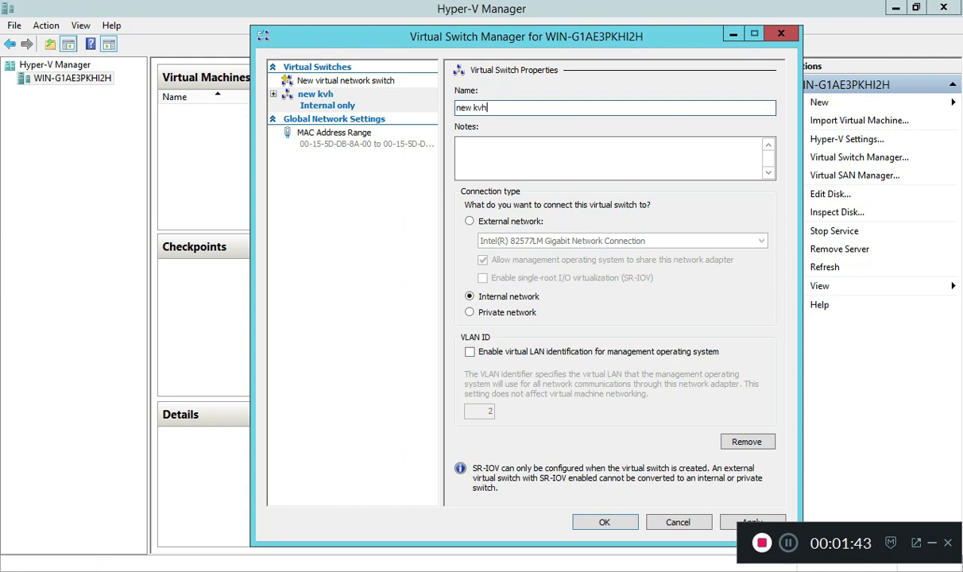
{"action": "key", "text": "Return"}
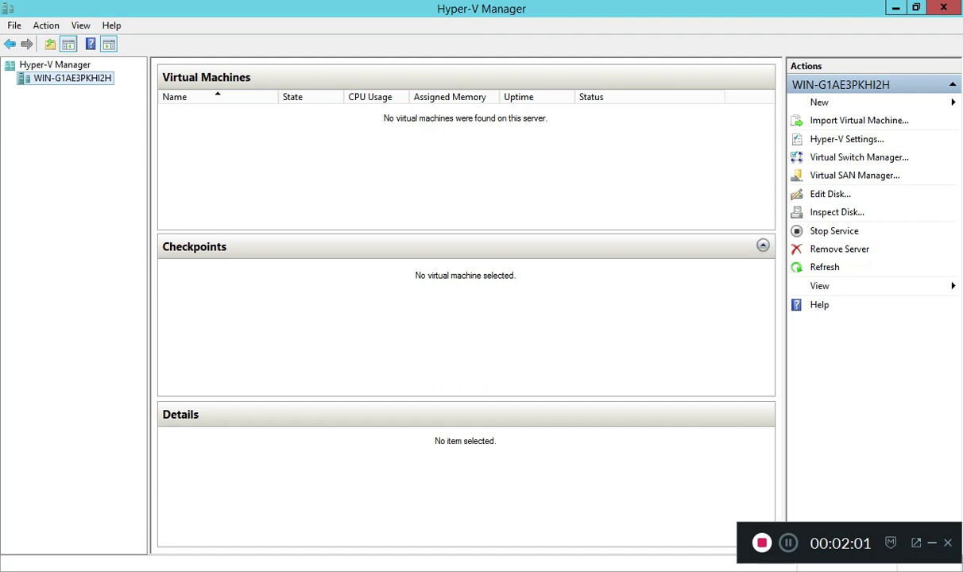
Launch the New Virtual Machine Wizard for the local server.
{"action": "right_click", "coordinate": [79, 77]}
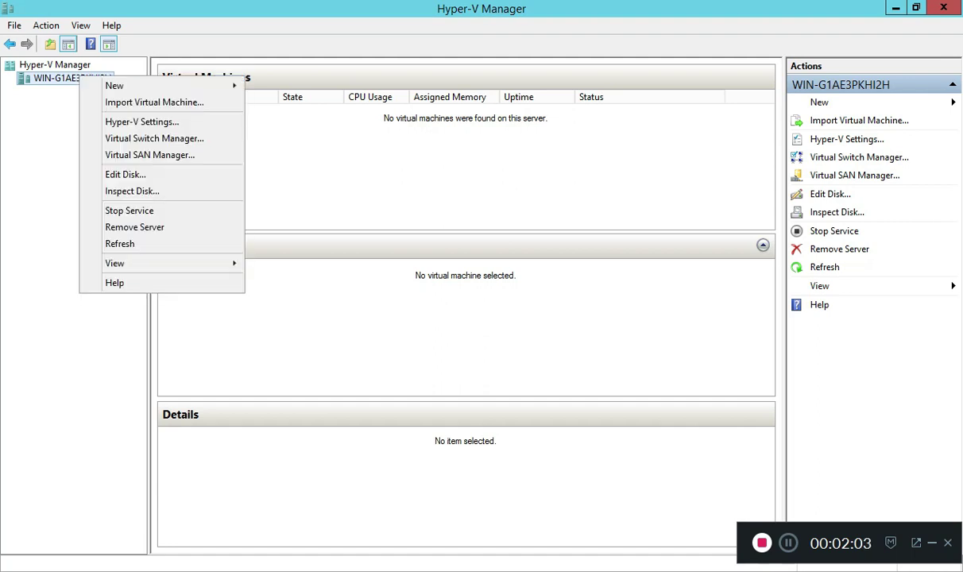
{"action": "key", "text": "Escape"}
{"action": "right_click", "coordinate": [51, 78]}
{"action": "key", "text": "Right"}
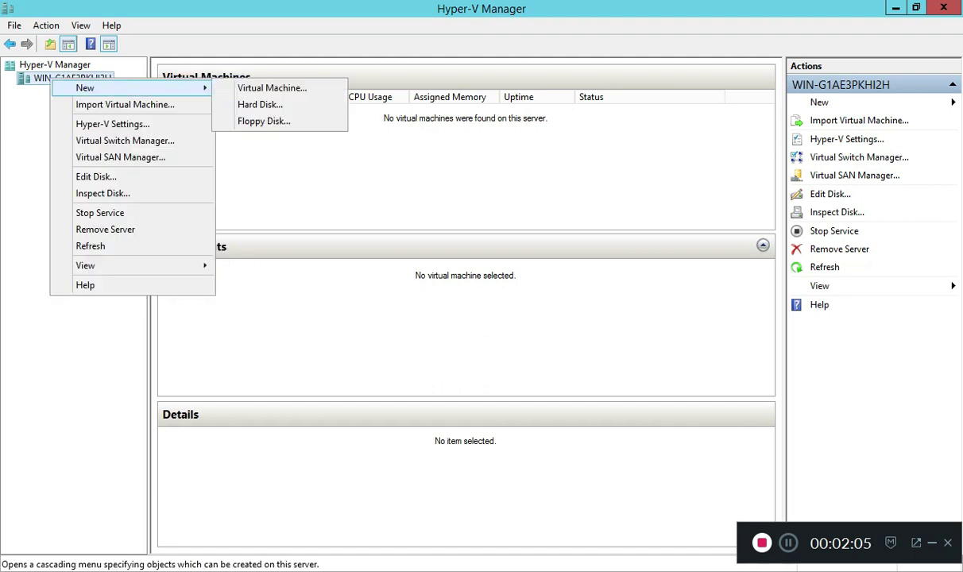
{"action": "key", "text": "Down"}
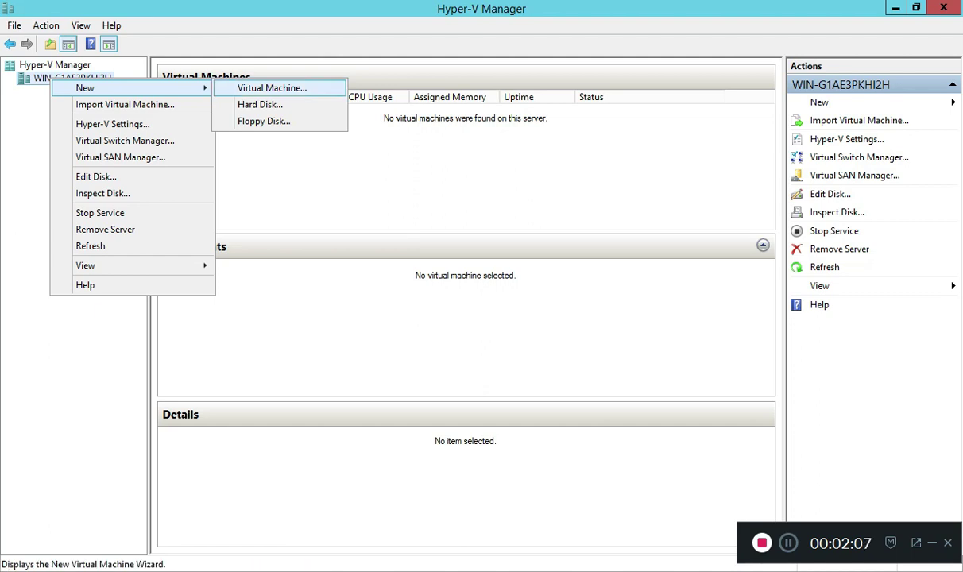
{"action": "key", "text": "Down"}
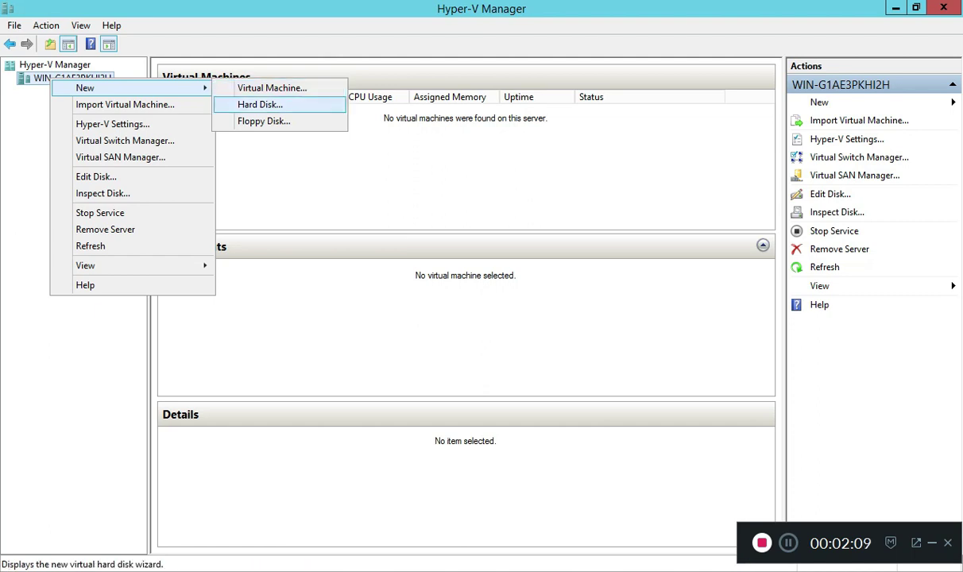
{"action": "key", "text": "Down"}
{"action": "key", "text": "Down"}
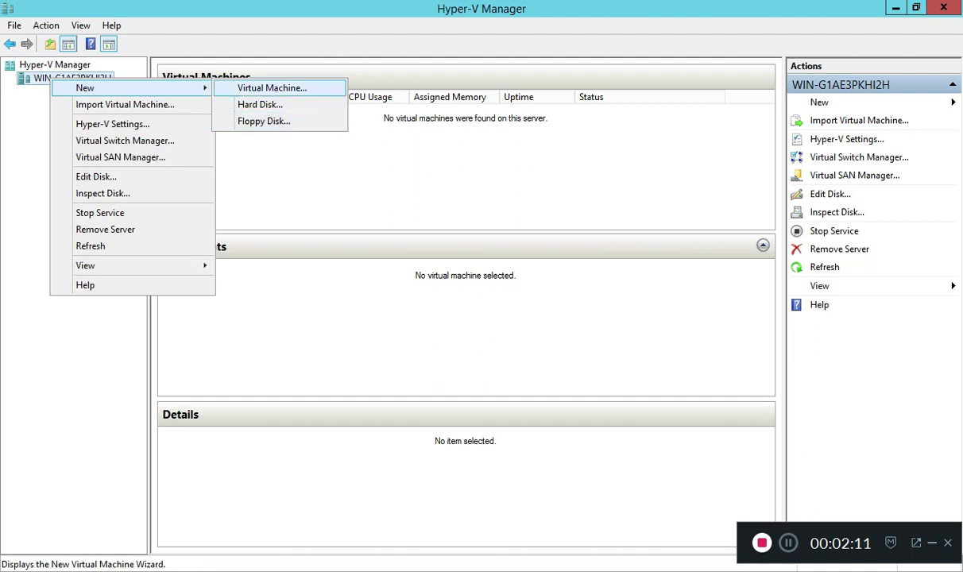
{"action": "key", "text": "Return"}
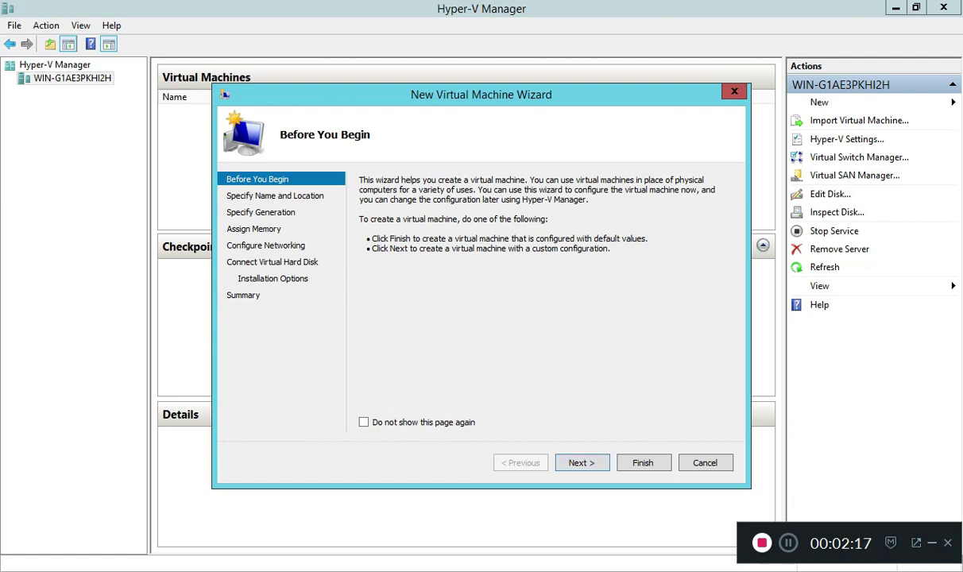
Name the new virtual machine "win7", keeping the default location, and accept Generation 1.
{"action": "key", "text": "Return"}
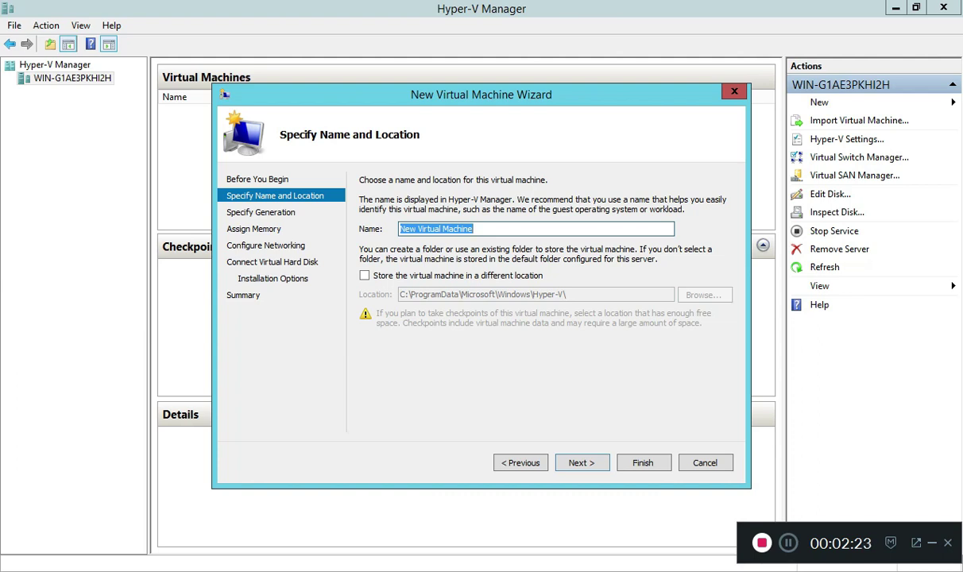
{"action": "type", "text": "win7"}
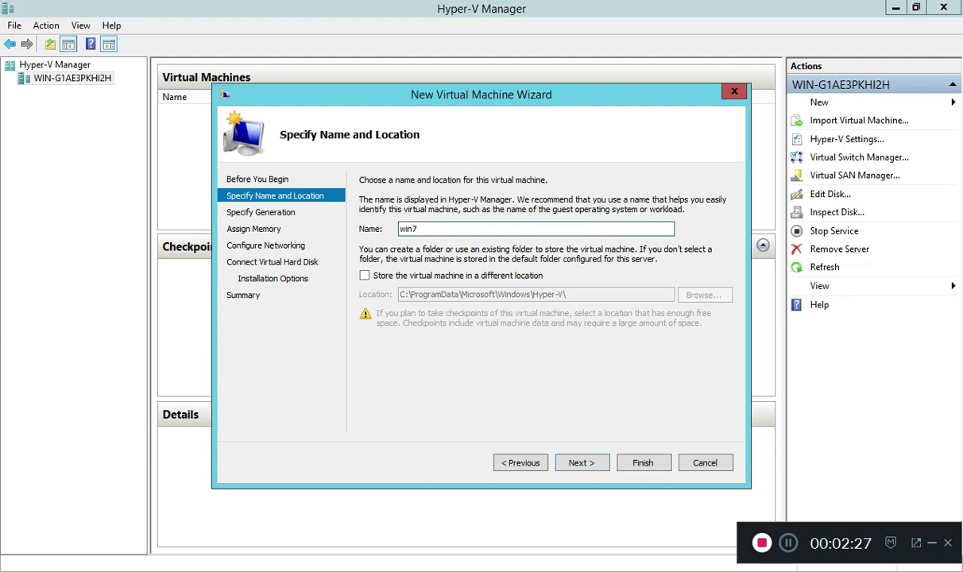
{"action": "left_click", "coordinate": [581, 462]}
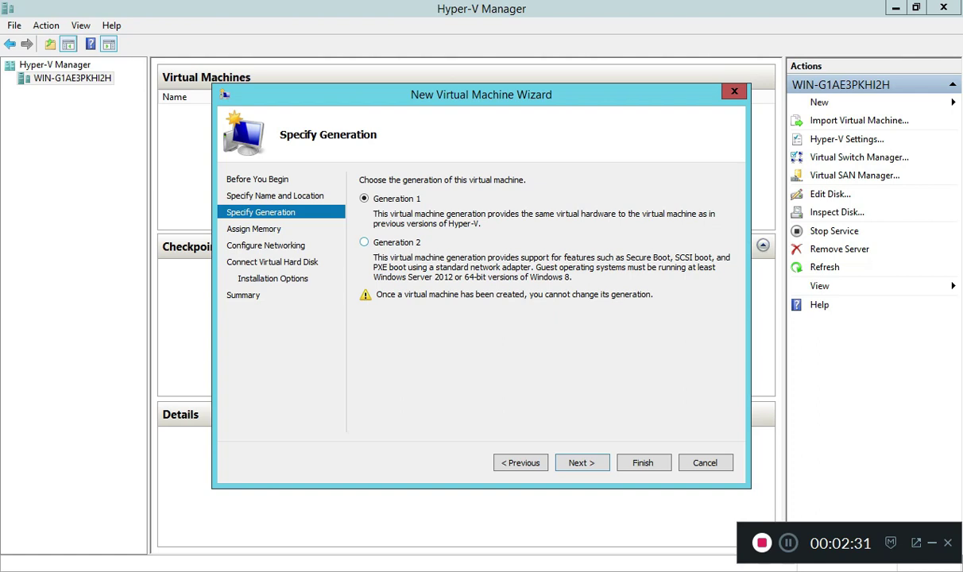
{"action": "left_click", "coordinate": [581, 462]}
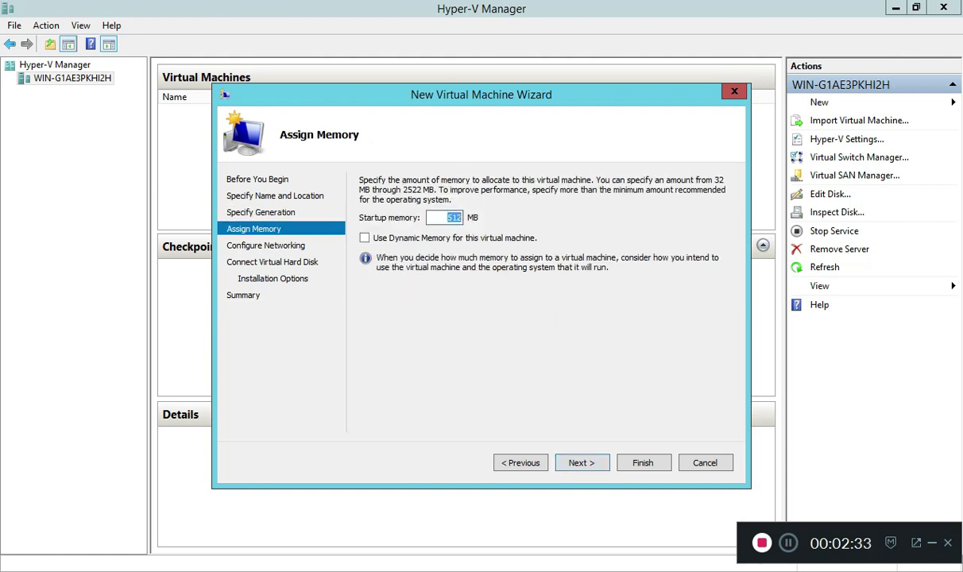
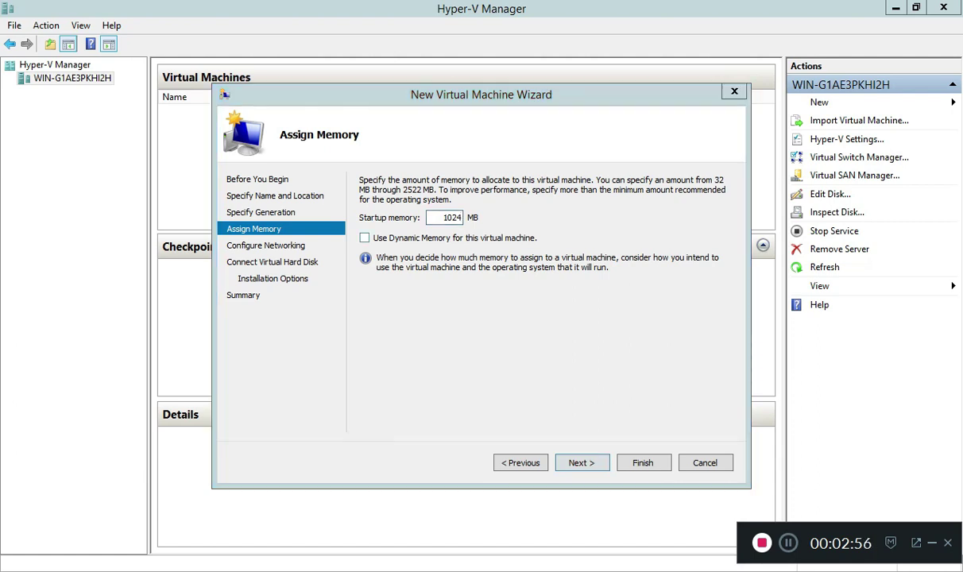
Assign 1024 MB of startup memory and connect the virtual machine's network adapter to the "new kvh" switch.
{"action": "left_click", "coordinate": [581, 463]}
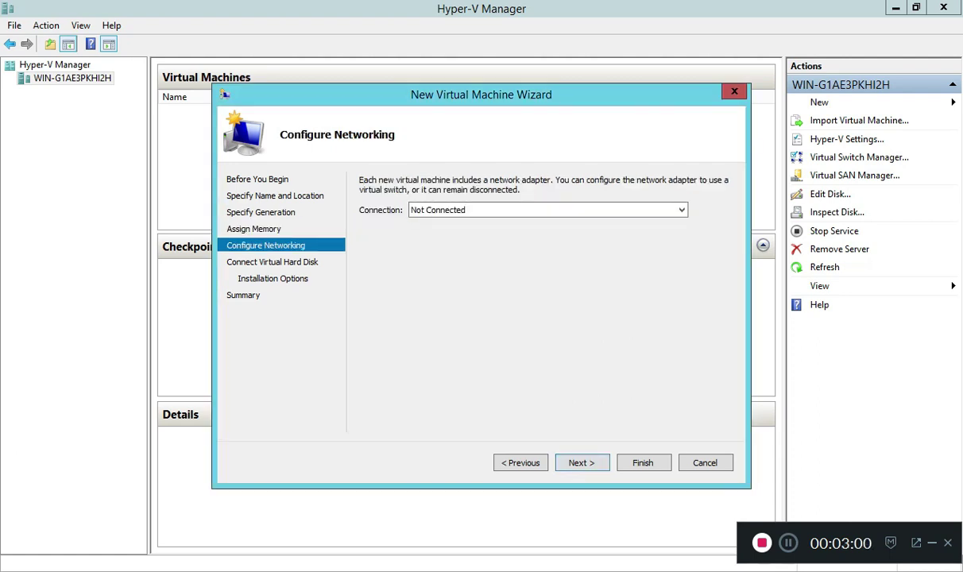
{"action": "left_click", "coordinate": [547, 210]}
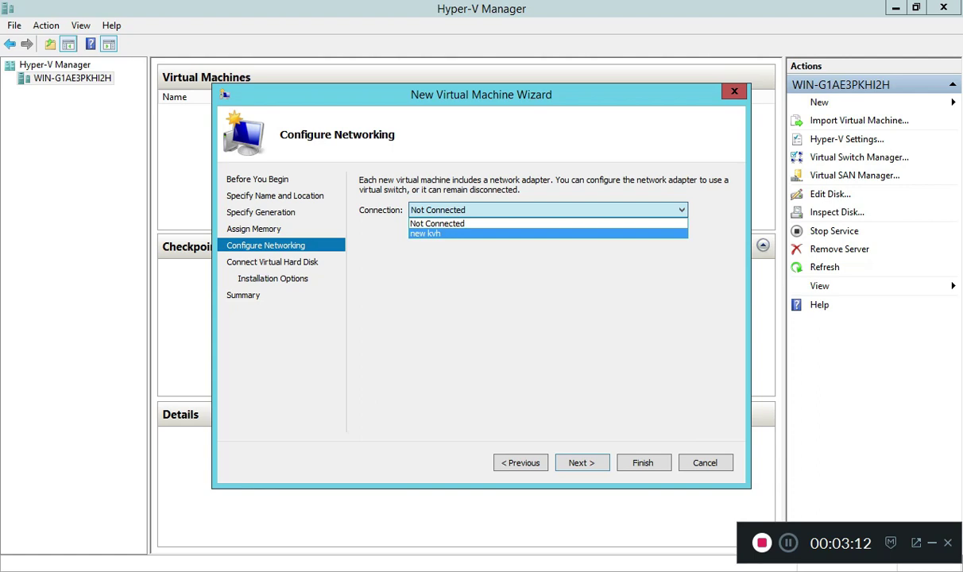
{"action": "key", "text": "Return"}
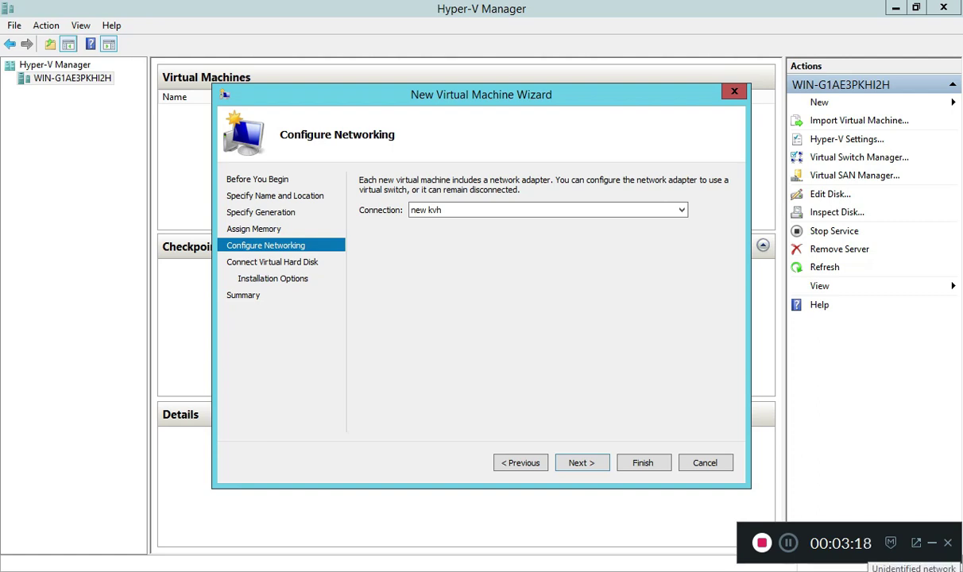
{"action": "left_click", "coordinate": [548, 209]}
{"action": "left_click", "coordinate": [548, 233]}
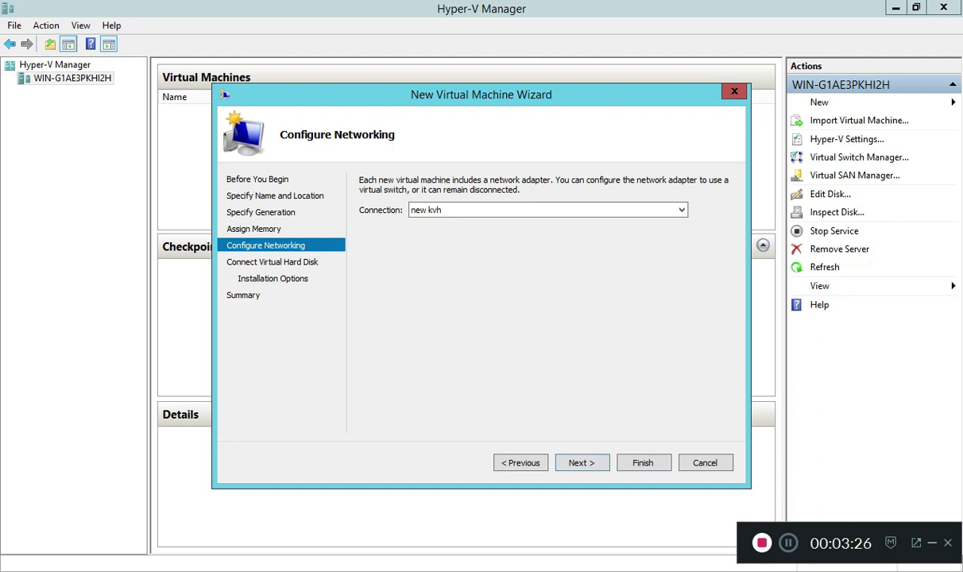
{"action": "left_click", "coordinate": [582, 463]}
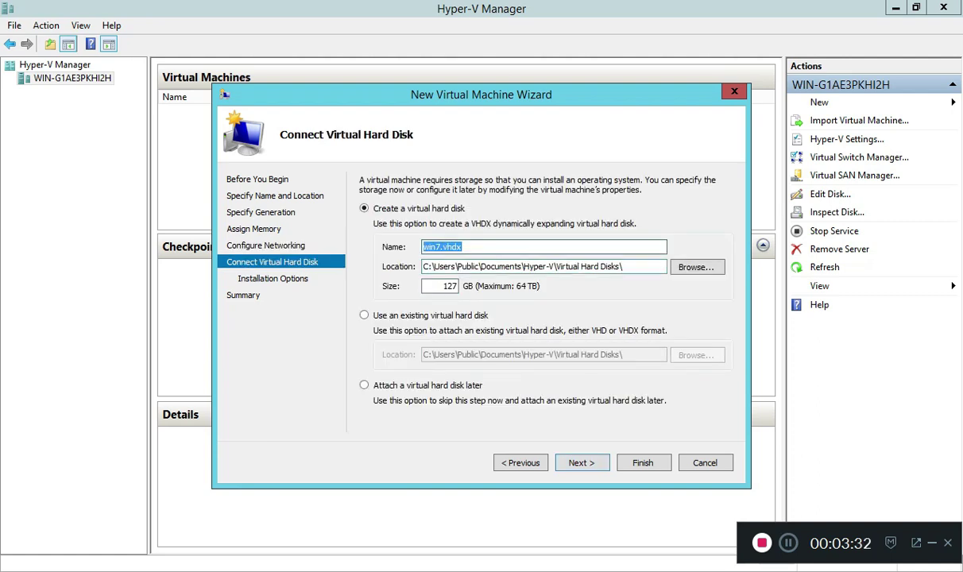
Create the virtual hard disk win7.vhdx in the default location with a size of 20 GB.
{"action": "key", "text": "Tab"}
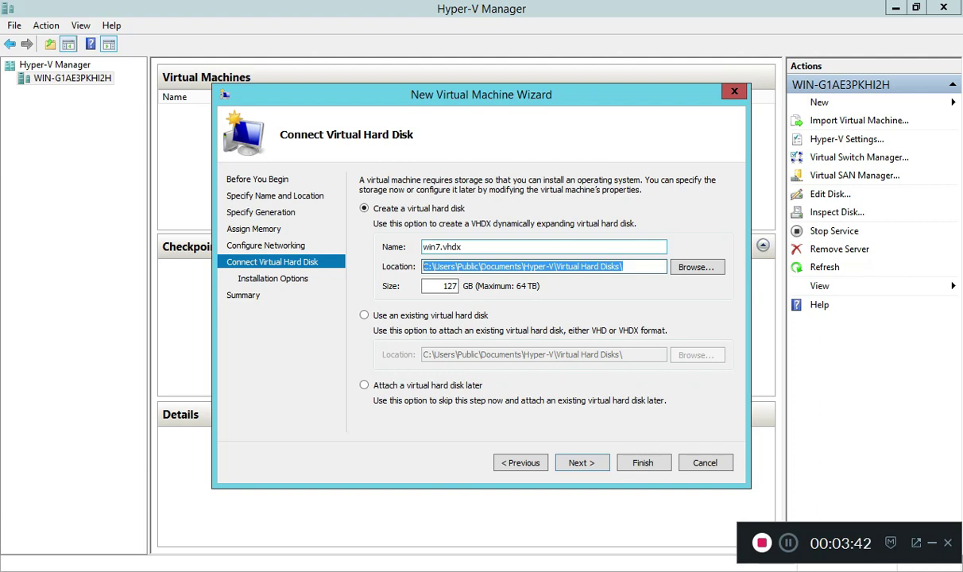
{"action": "left_click", "coordinate": [463, 247]}
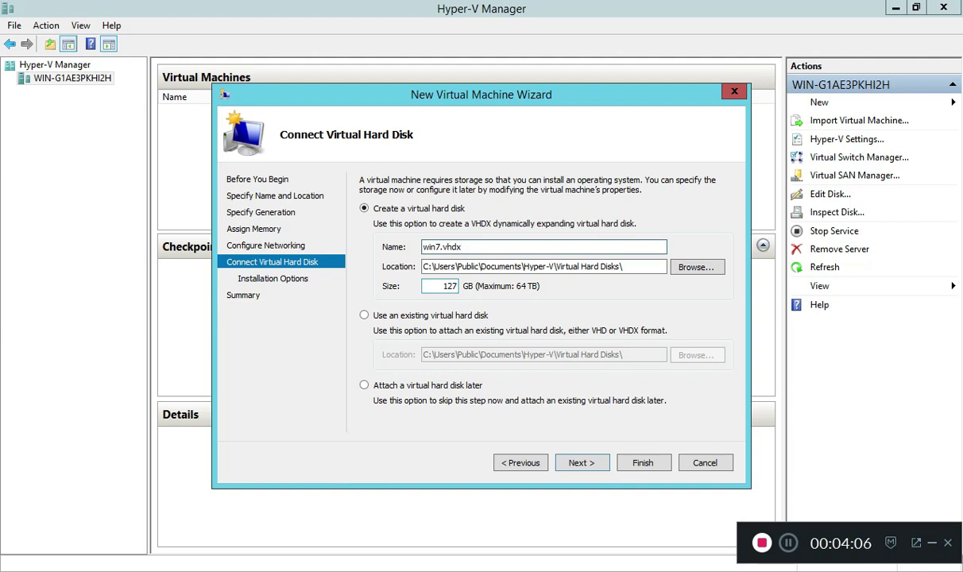
{"action": "left_click", "coordinate": [454, 286]}
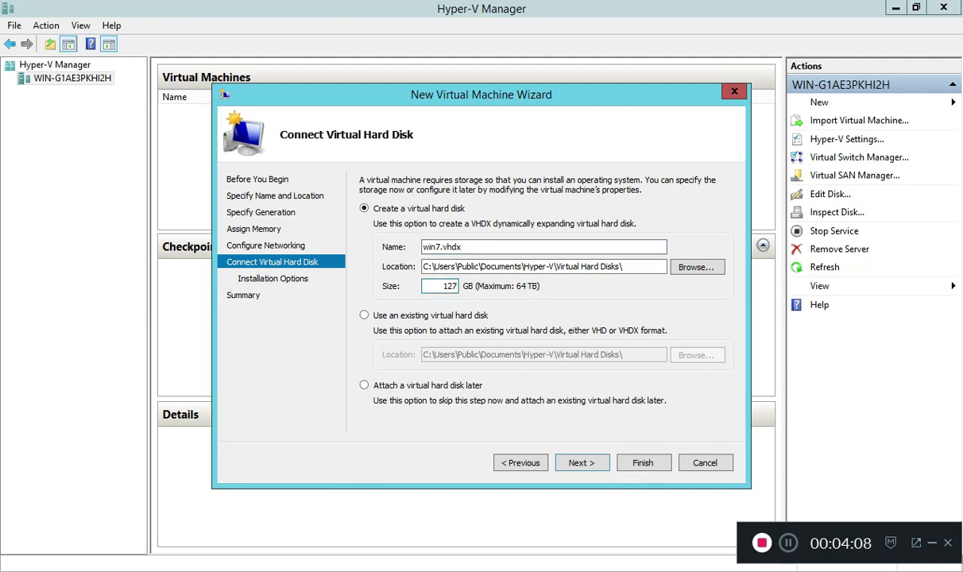
{"action": "key", "text": "BackSpace"}
{"action": "key", "text": "BackSpace"}
{"action": "key", "text": "BackSpace"}
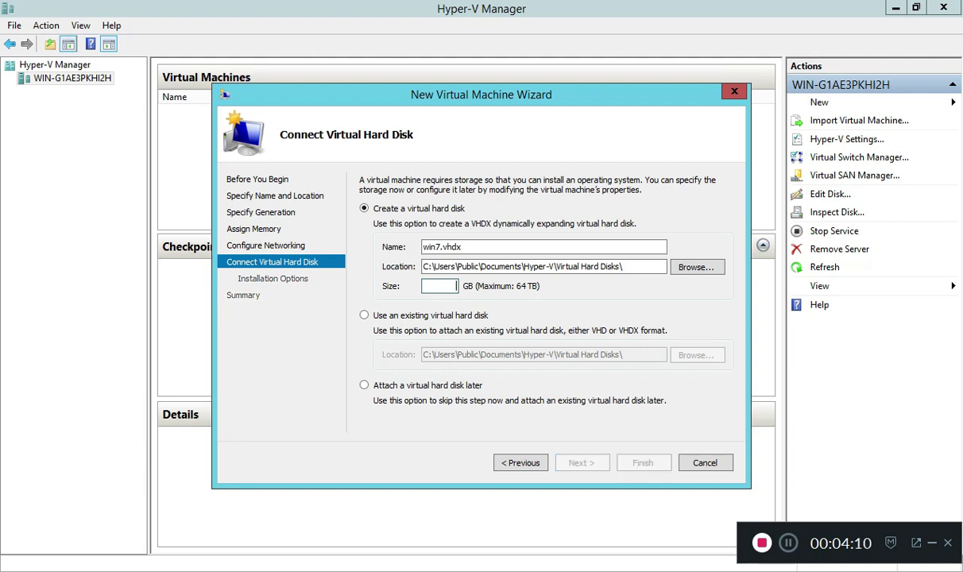
{"action": "type", "text": "20"}
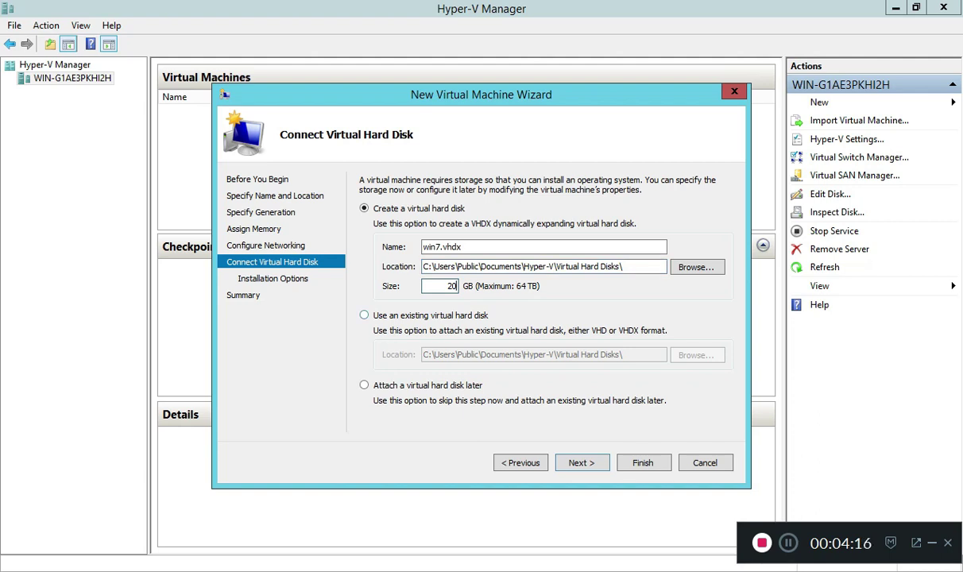
{"action": "key", "text": "Return"}
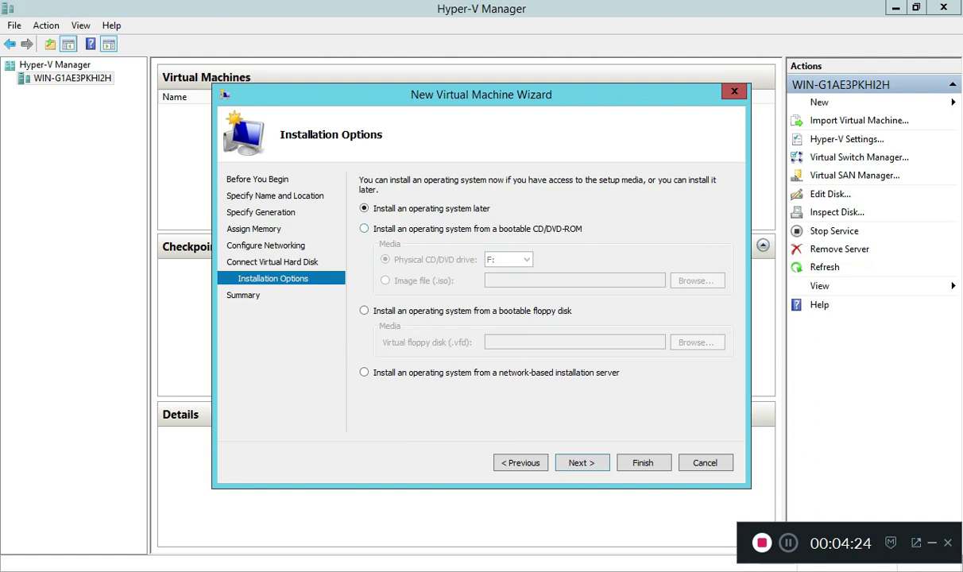
Choose to install the operating system from a bootable CD/DVD-ROM using an ISO image file.
{"action": "left_click", "coordinate": [364, 228]}
{"action": "left_click", "coordinate": [364, 208]}
{"action": "left_click", "coordinate": [364, 228]}
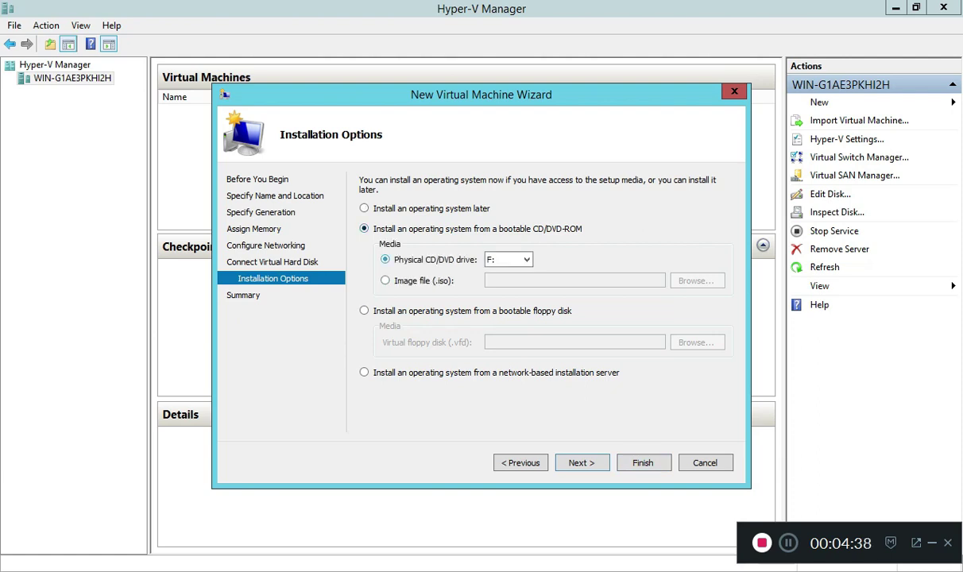
{"action": "left_click", "coordinate": [508, 259]}
{"action": "left_click", "coordinate": [385, 281]}
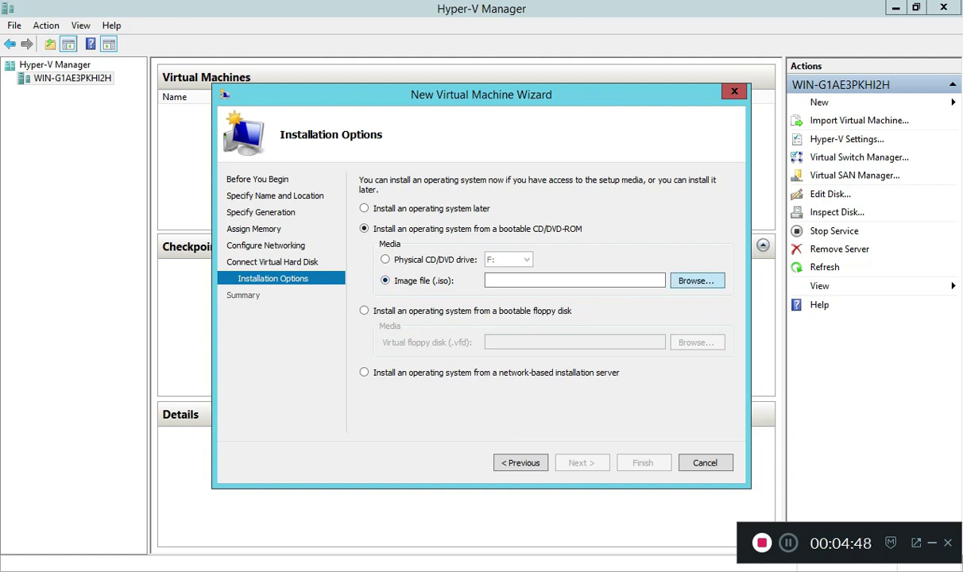
Select the Windows 7 ISO on Local Disk (E:) as installation media and finish creating the virtual machine.
{"action": "left_click", "coordinate": [696, 281]}
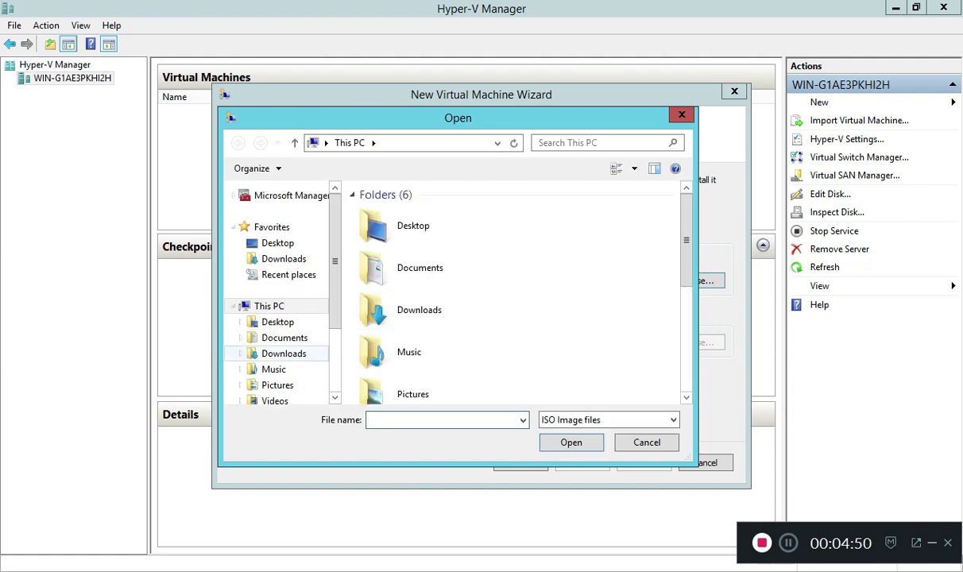
{"action": "scroll", "coordinate": [278, 301], "scroll_direction": "down", "scroll_amount": 2}
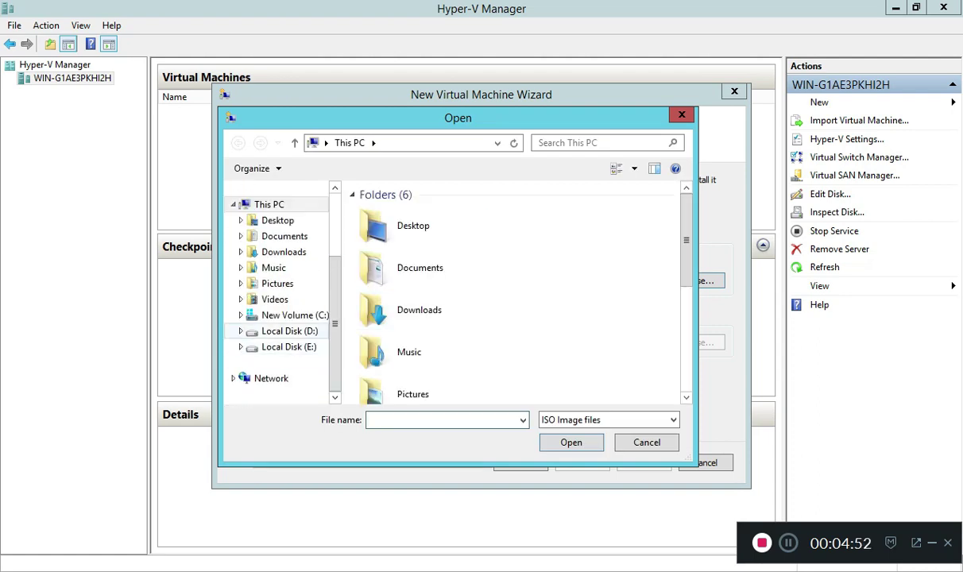
{"action": "left_click", "coordinate": [289, 331]}
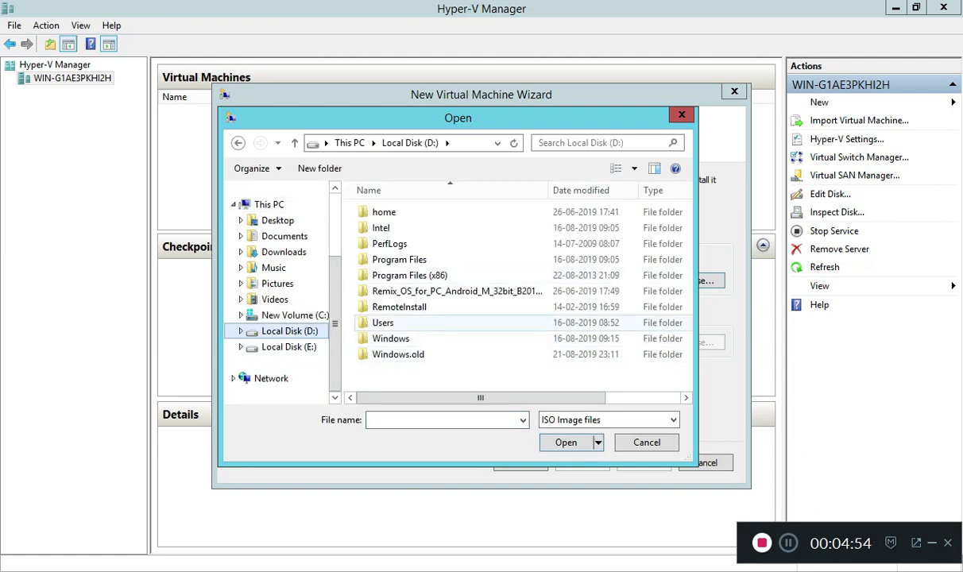
{"action": "left_click", "coordinate": [288, 347]}
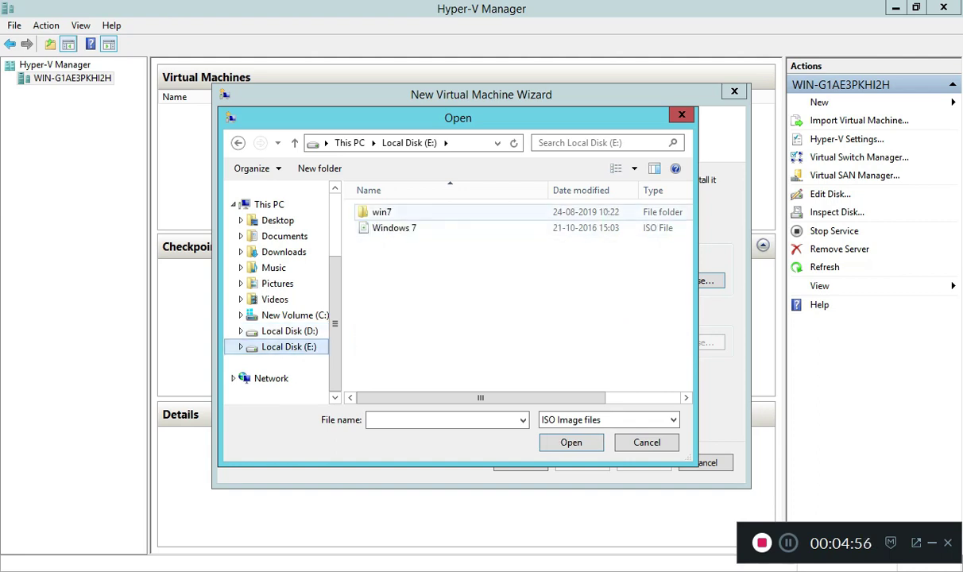
{"action": "double_click", "coordinate": [394, 228]}
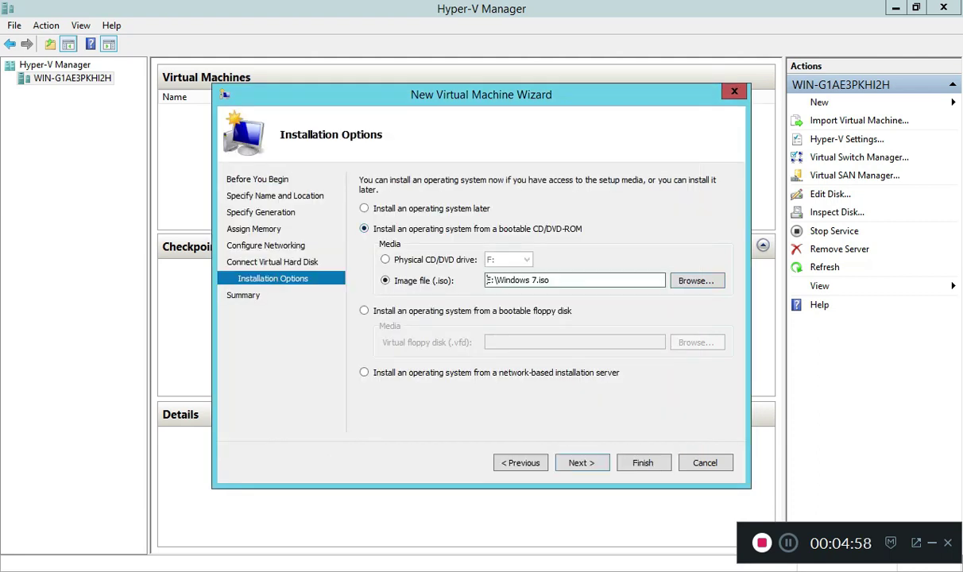
{"action": "key", "text": "Return"}
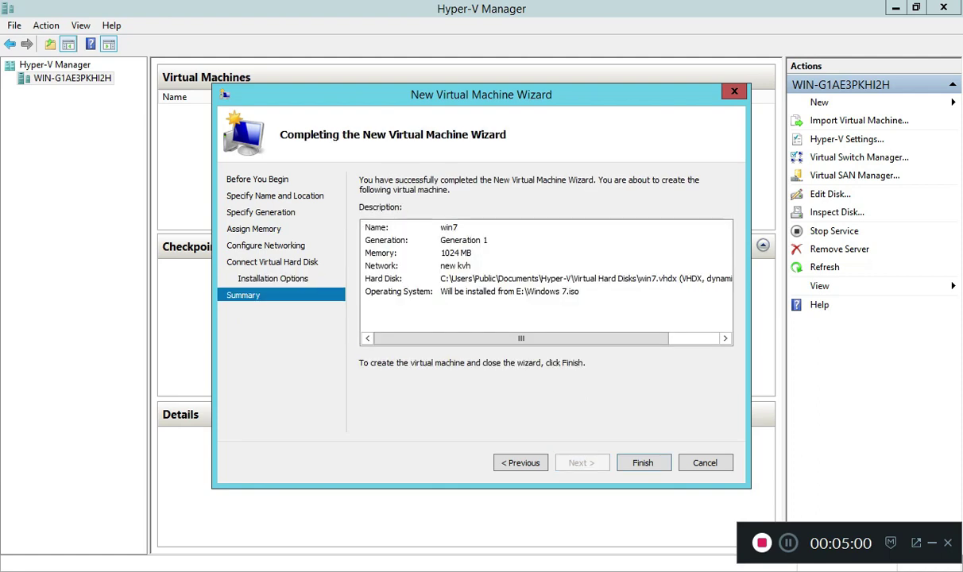
{"action": "key", "text": "Return"}
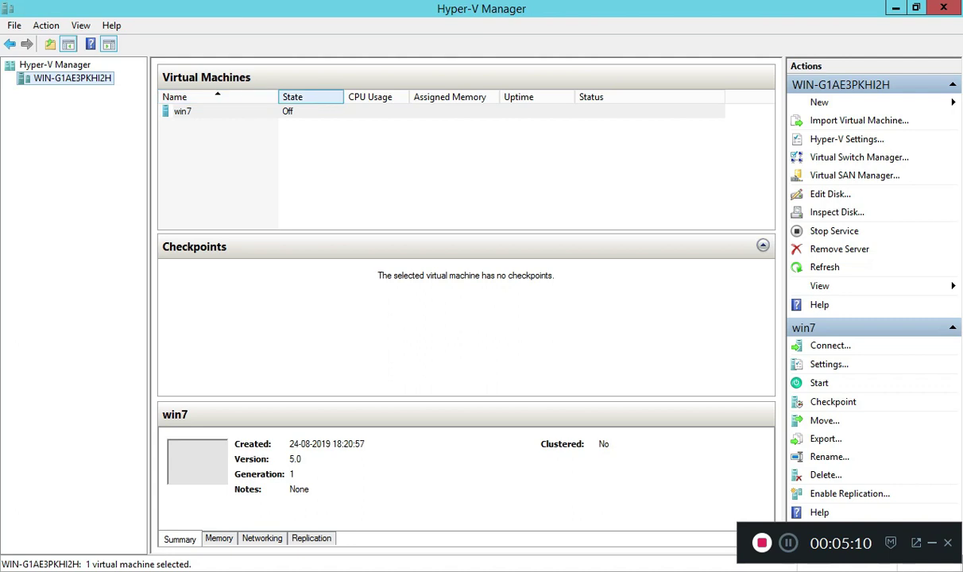
Connect to the win7 virtual machine, maximize its connection window and start the machine.
{"action": "left_click", "coordinate": [284, 111]}
{"action": "right_click", "coordinate": [284, 111]}
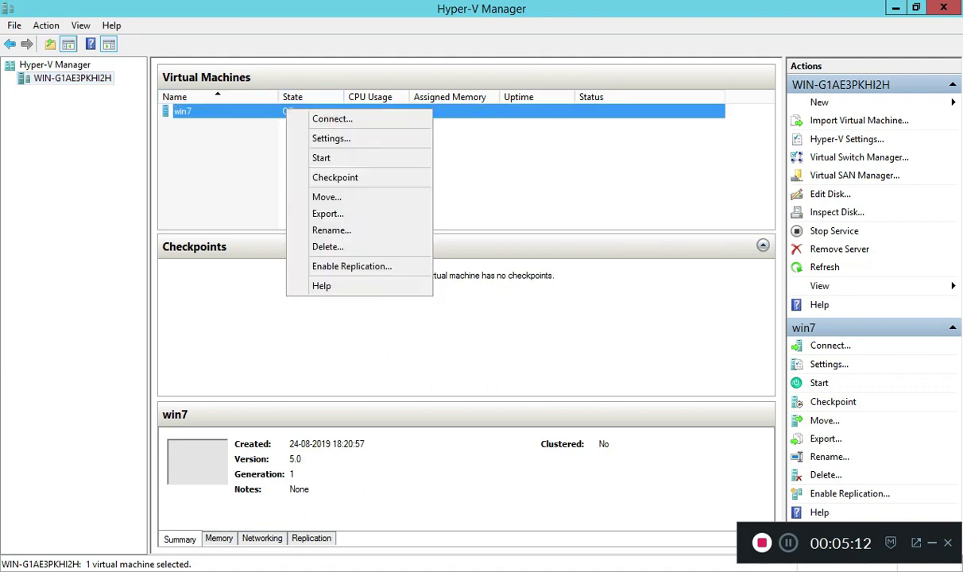
{"action": "left_click", "coordinate": [318, 118]}
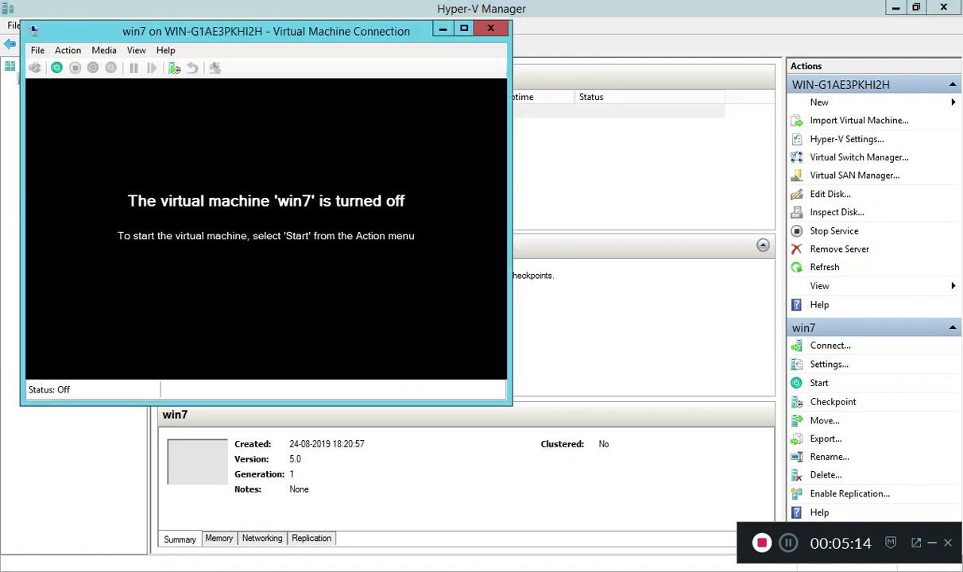
{"action": "left_click", "coordinate": [463, 29]}
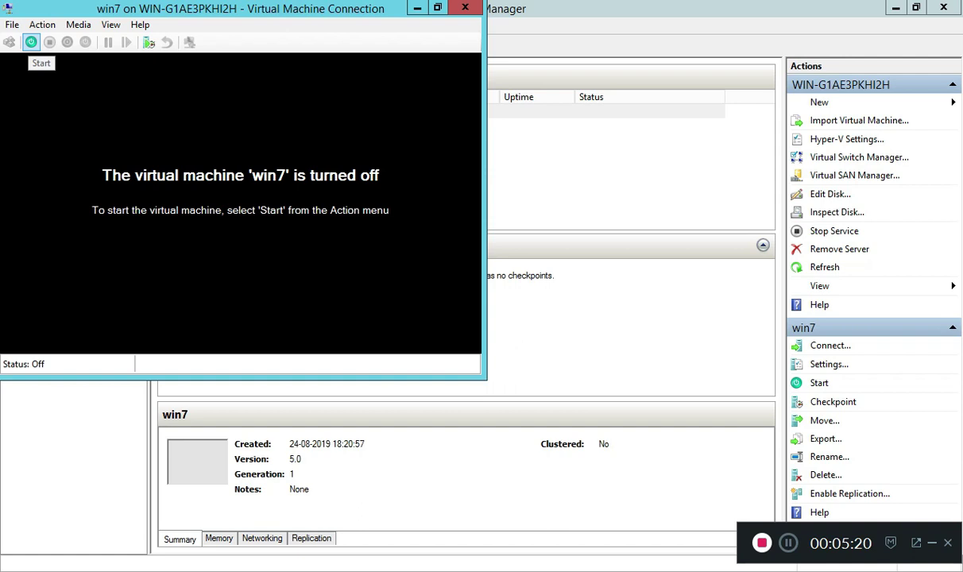
{"action": "left_click", "coordinate": [30, 42]}
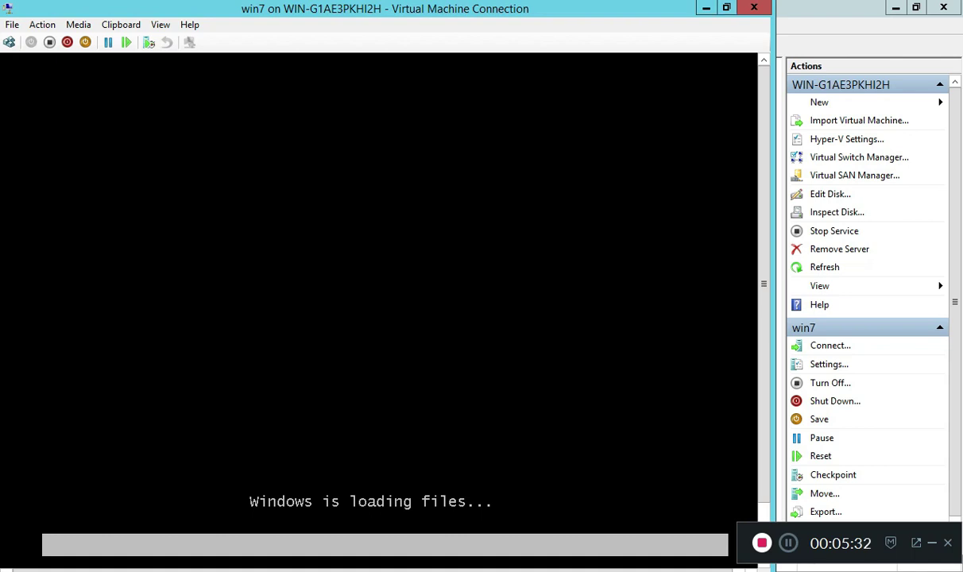
{"action": "left_click", "coordinate": [705, 7]}
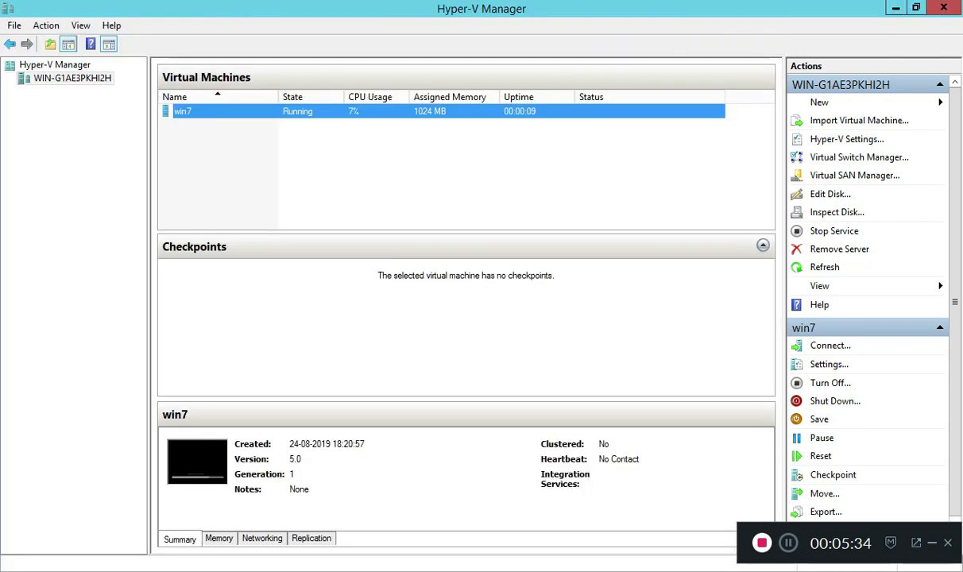
{"action": "left_click", "coordinate": [895, 7]}
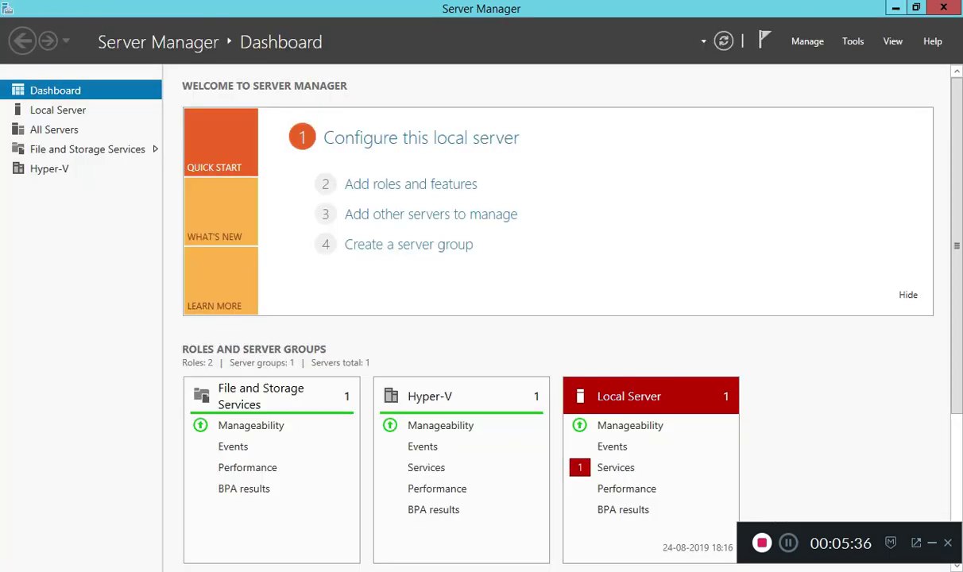
{"action": "left_click", "coordinate": [896, 7]}
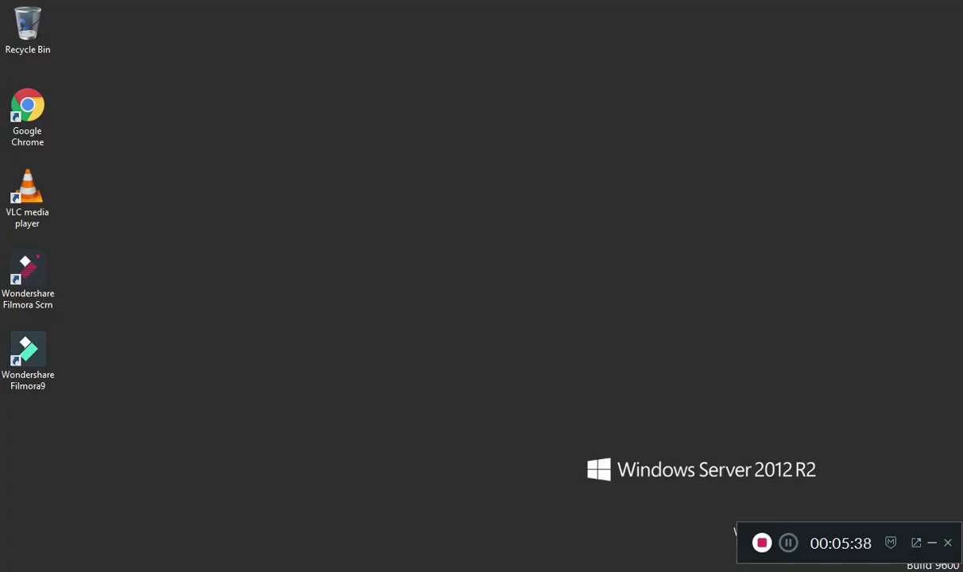
{"action": "key", "text": "alt+Tab"}
{"action": "key", "text": "alt+Tab"}
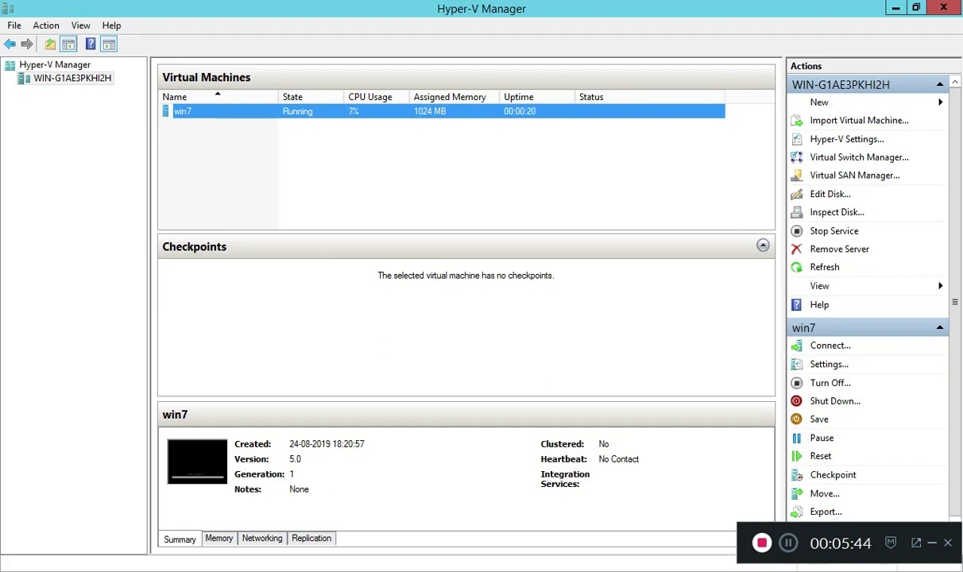
{"action": "key", "text": "alt+Tab"}
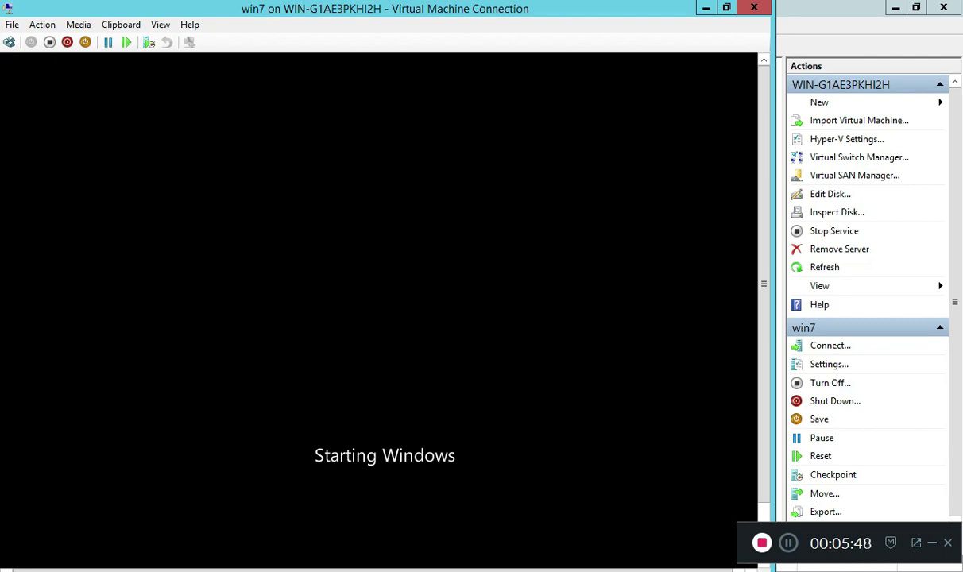
Close the win7 connection window and reconnect to the running virtual machine.
{"action": "left_click", "coordinate": [753, 7]}
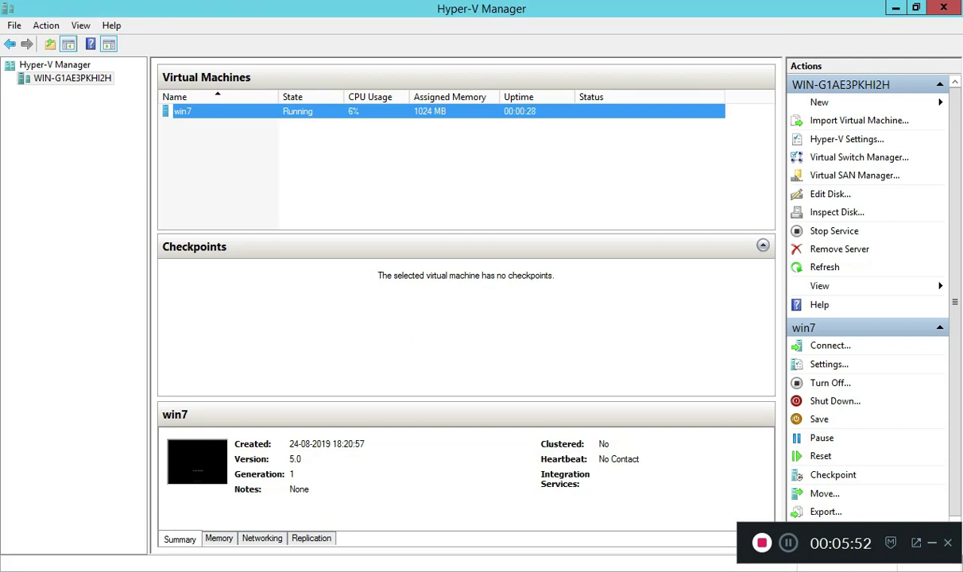
{"action": "right_click", "coordinate": [295, 109]}
{"action": "left_click", "coordinate": [341, 118]}
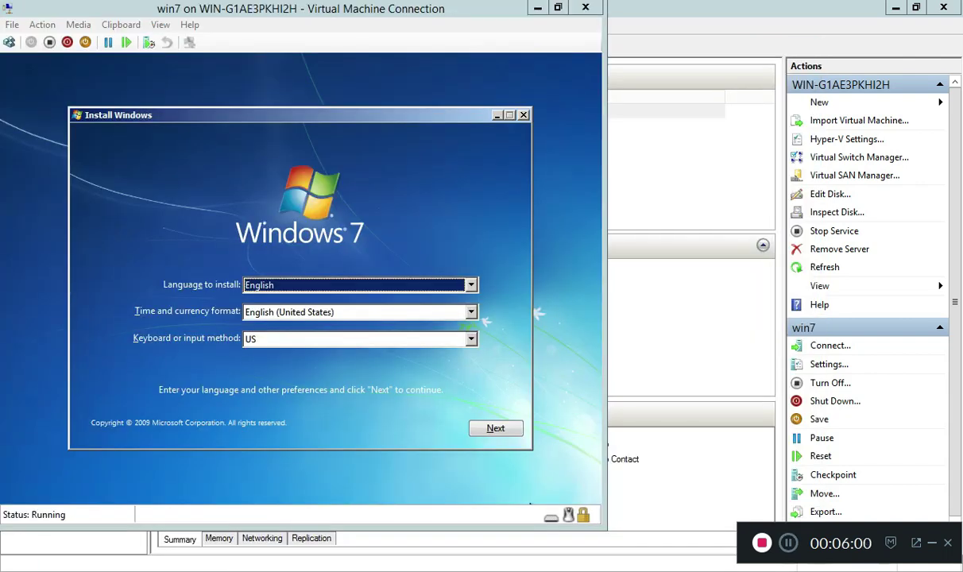
Set the Windows 7 time and currency format to English (India) and start the installation.
{"action": "left_click", "coordinate": [471, 312]}
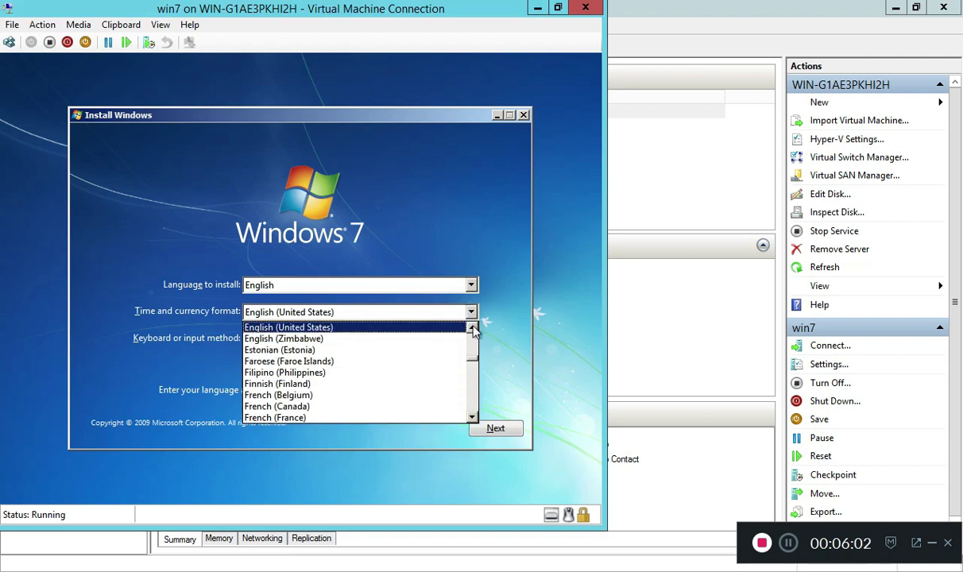
{"action": "left_click", "coordinate": [473, 331]}
{"action": "scroll", "coordinate": [473, 335], "scroll_direction": "up", "scroll_amount": 5}
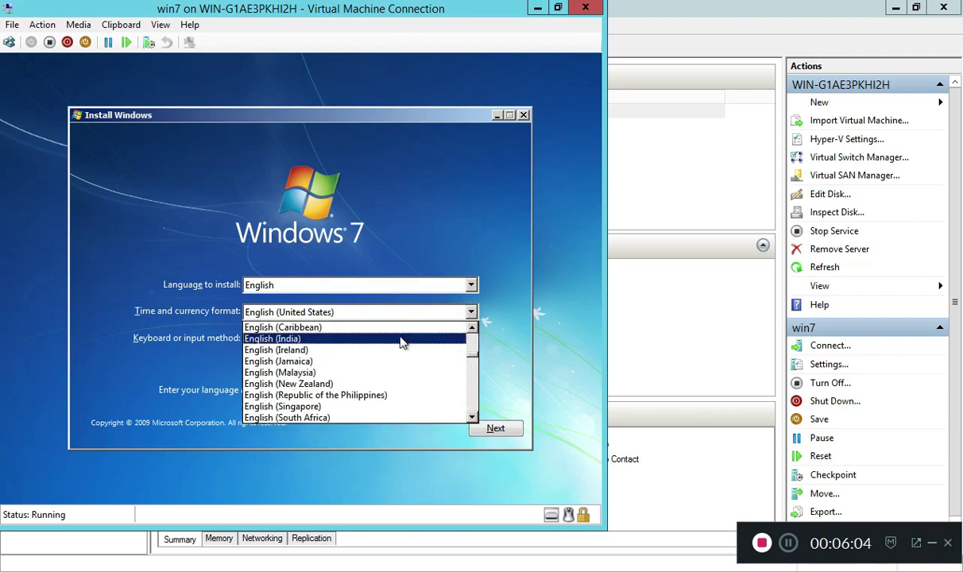
{"action": "left_click", "coordinate": [400, 340]}
{"action": "left_click", "coordinate": [494, 428]}
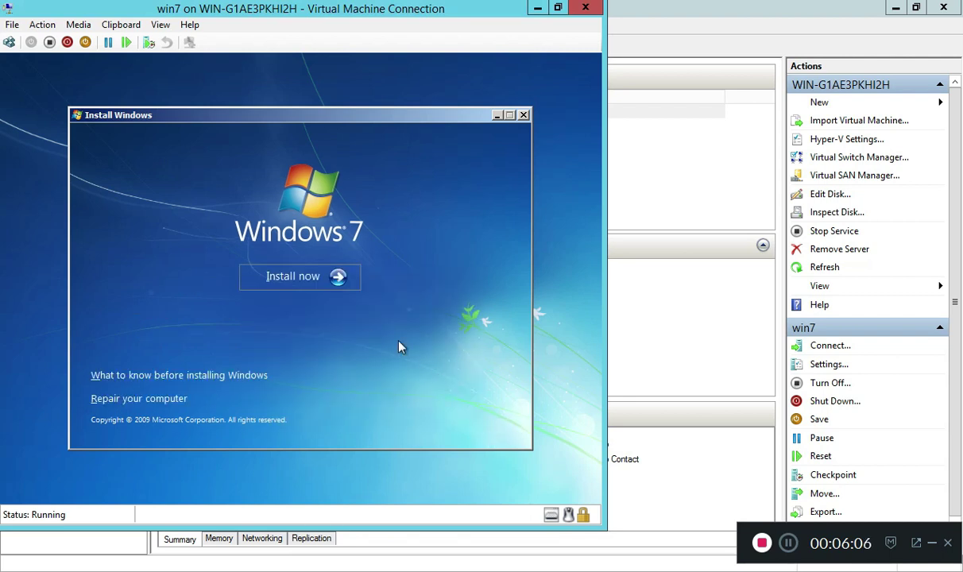
{"action": "left_click", "coordinate": [300, 278]}
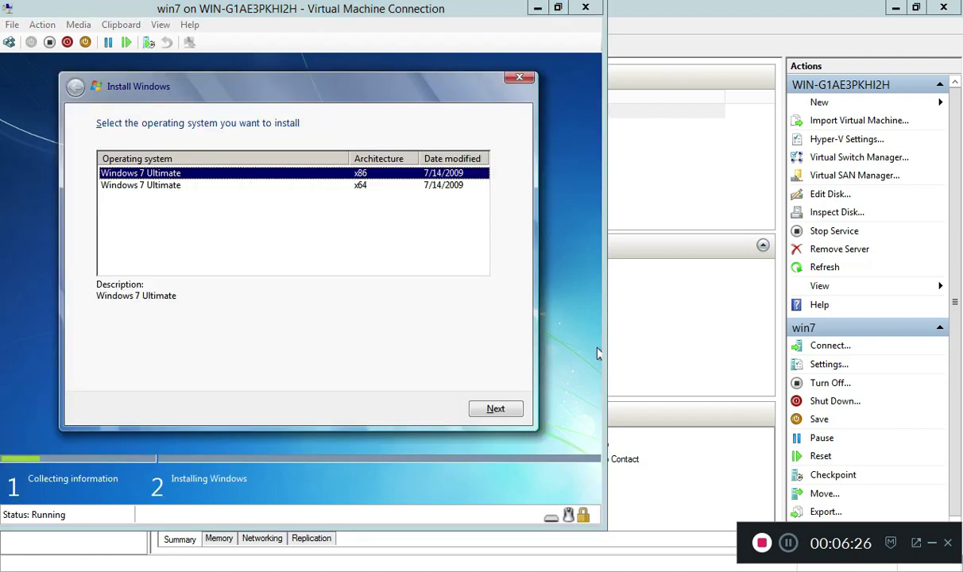
Choose Windows 7 Ultimate x86, accept the license terms and install it on Disk 0 Unallocated Space.
{"action": "left_click", "coordinate": [498, 410]}
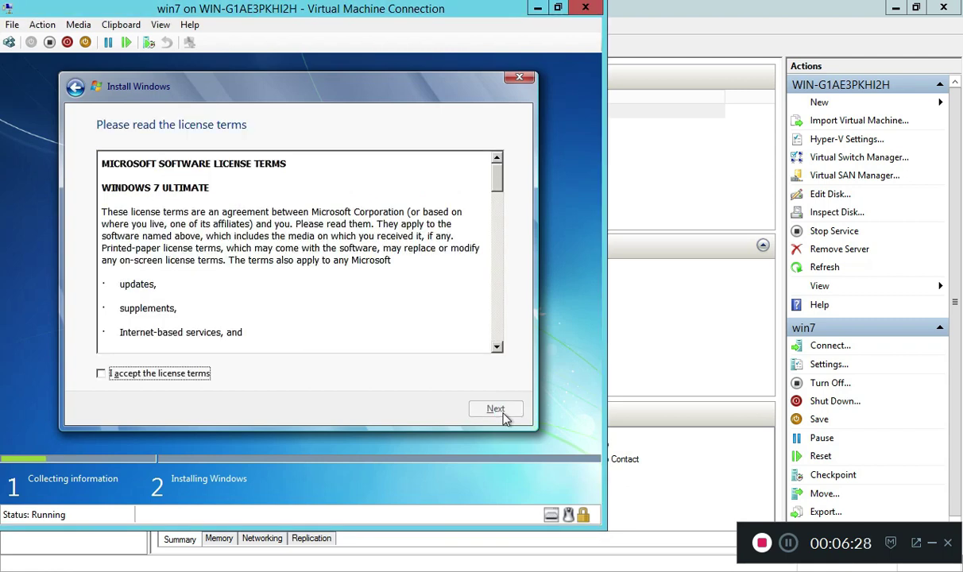
{"action": "left_click", "coordinate": [123, 372]}
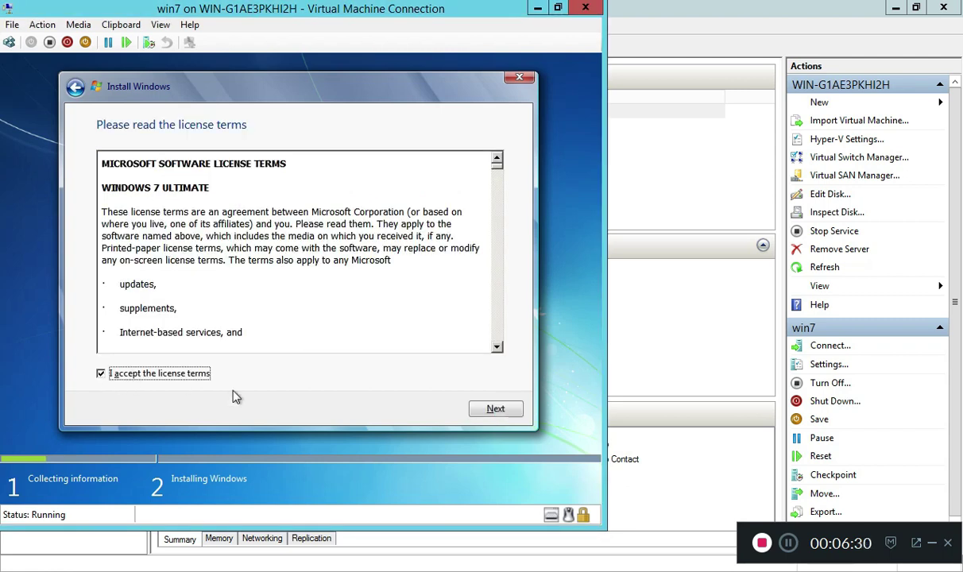
{"action": "left_click", "coordinate": [495, 410]}
{"action": "left_click", "coordinate": [255, 263]}
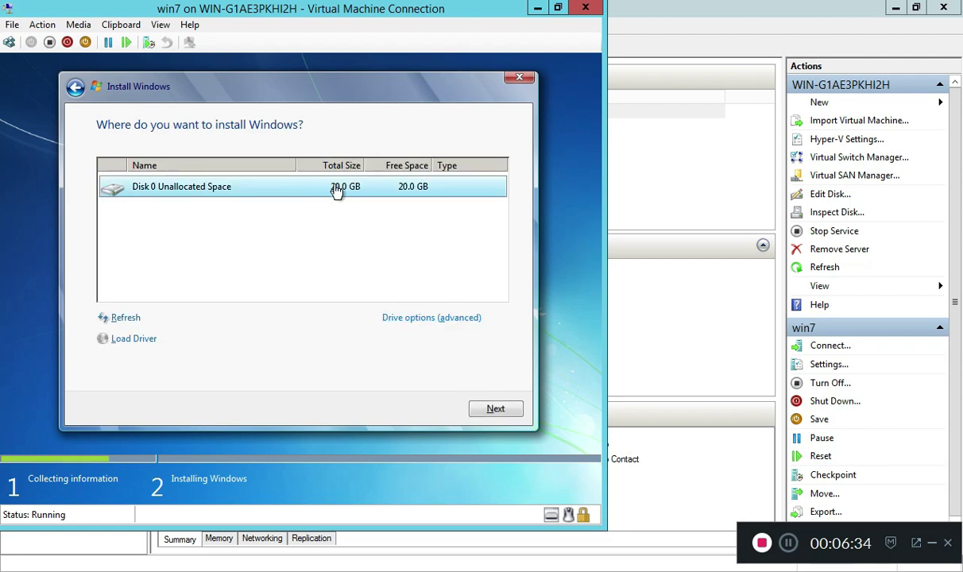
{"action": "left_click", "coordinate": [495, 410]}
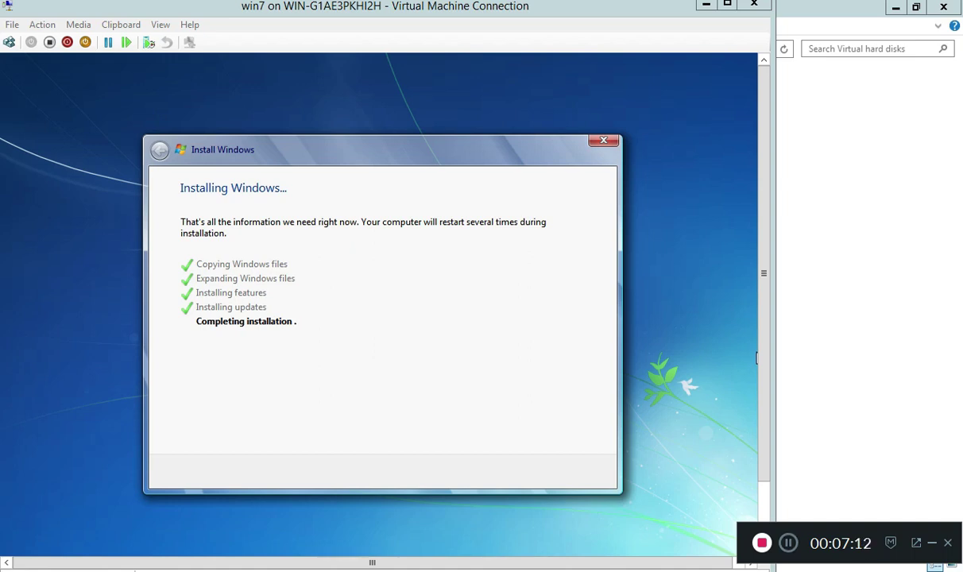
Switch to File Explorer and inspect the path of the Virtual hard disks folder and the size of the win7 disk file.
{"action": "key", "text": "alt+Tab"}
{"action": "left_click", "coordinate": [648, 48]}
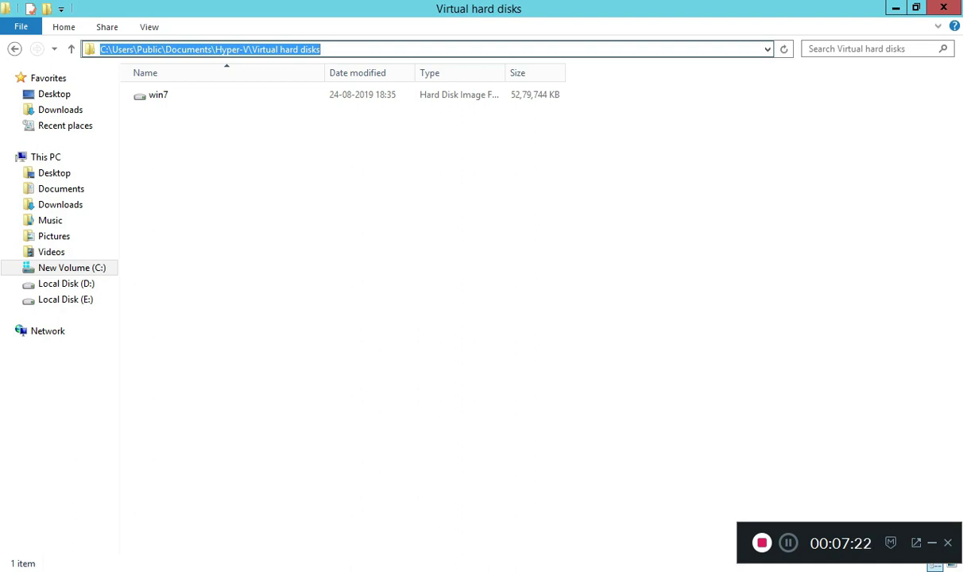
{"action": "left_click", "coordinate": [158, 95]}
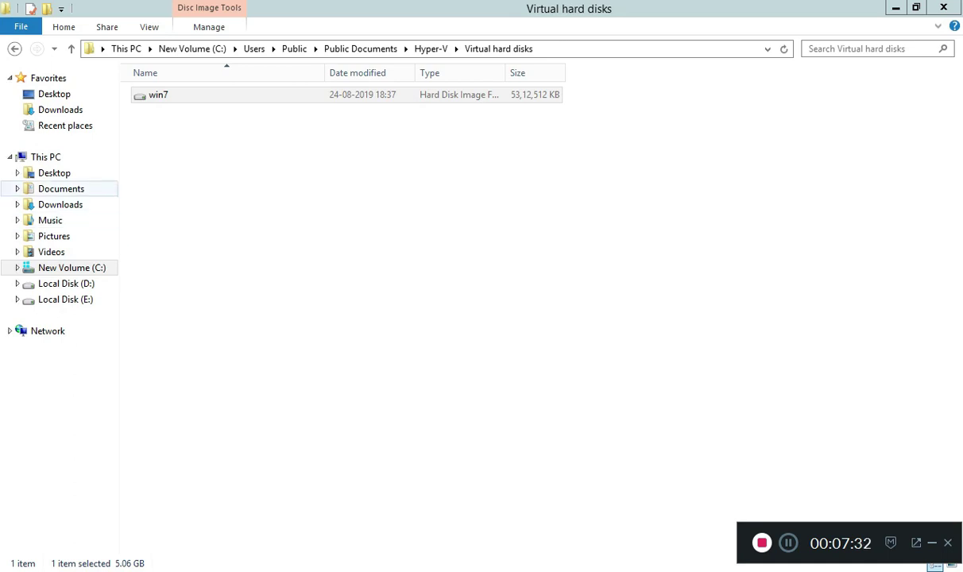
View the host computer's system properties, including installed memory and processor, and put the window away.
{"action": "right_click", "coordinate": [80, 157]}
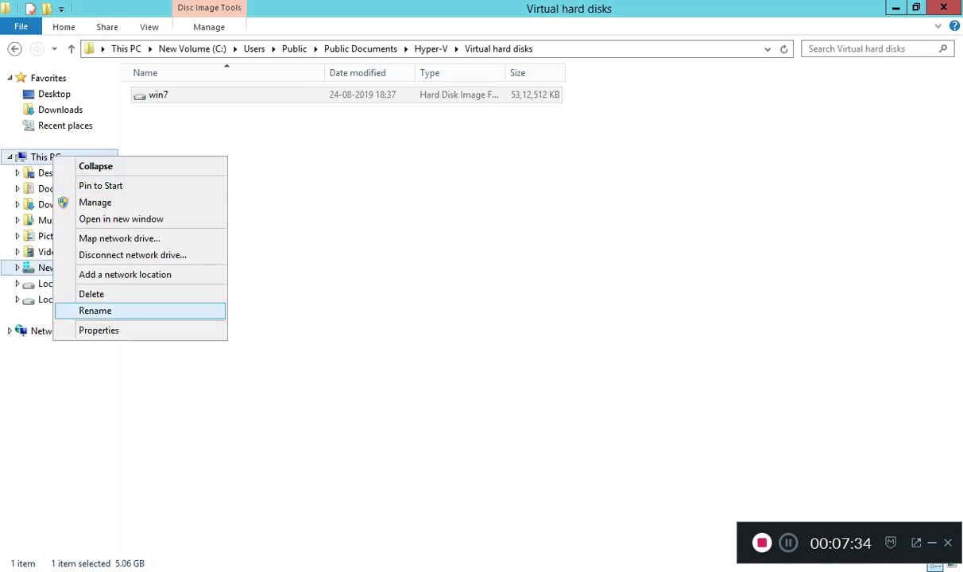
{"action": "left_click", "coordinate": [95, 329]}
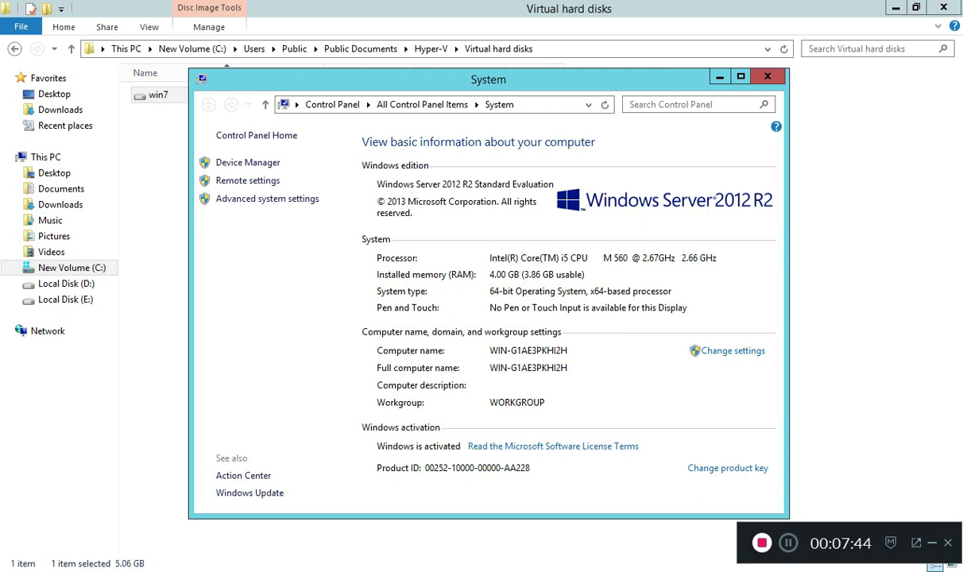
{"action": "left_click", "coordinate": [719, 76]}
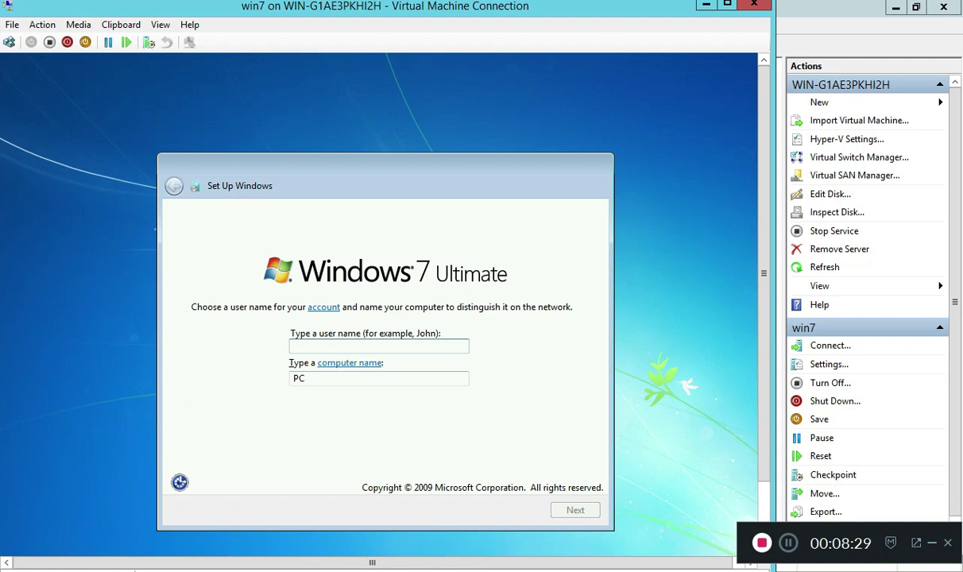
Set the Windows 7 user name to KVH and continue without setting an account password.
{"action": "type", "text": "KVH"}
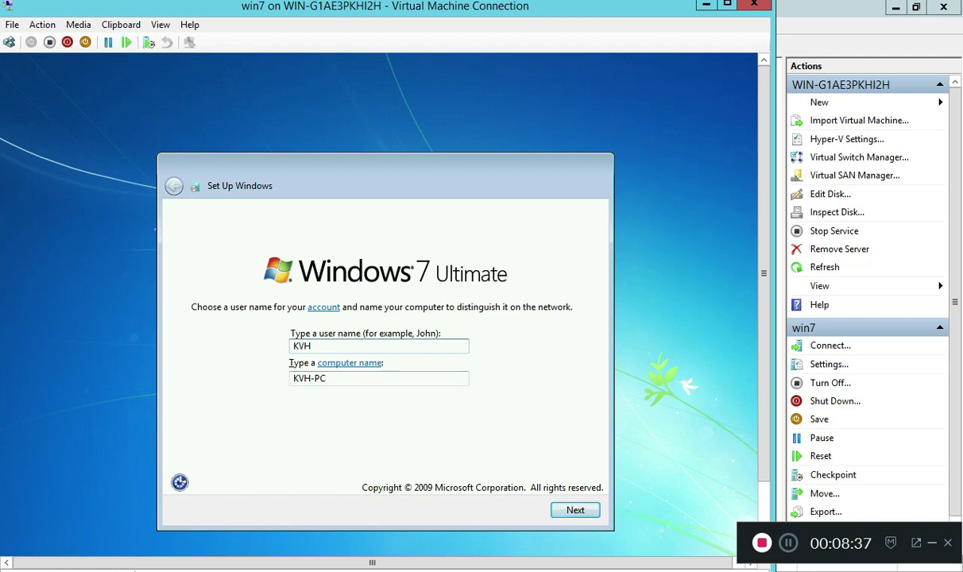
{"action": "key", "text": "Return"}
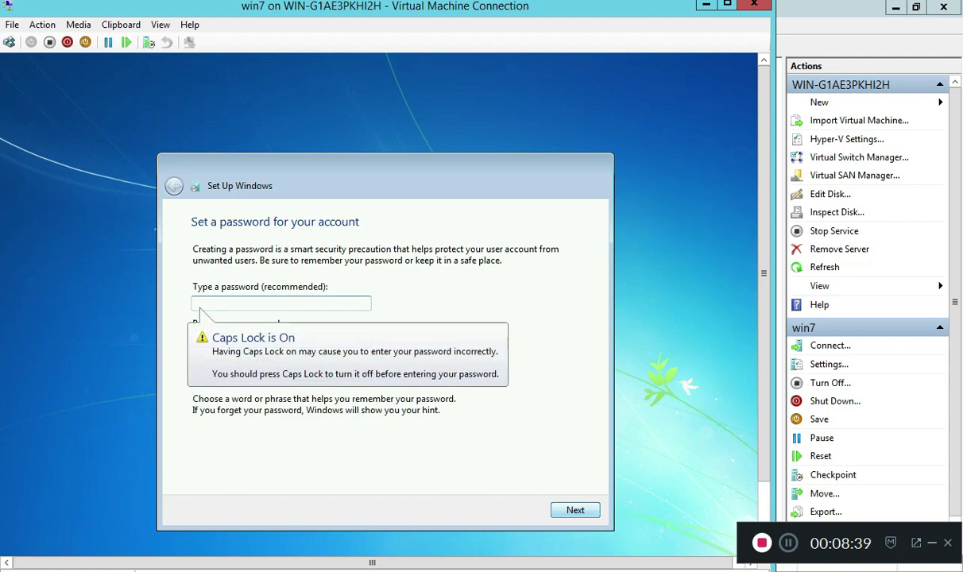
{"action": "key", "text": "Return"}
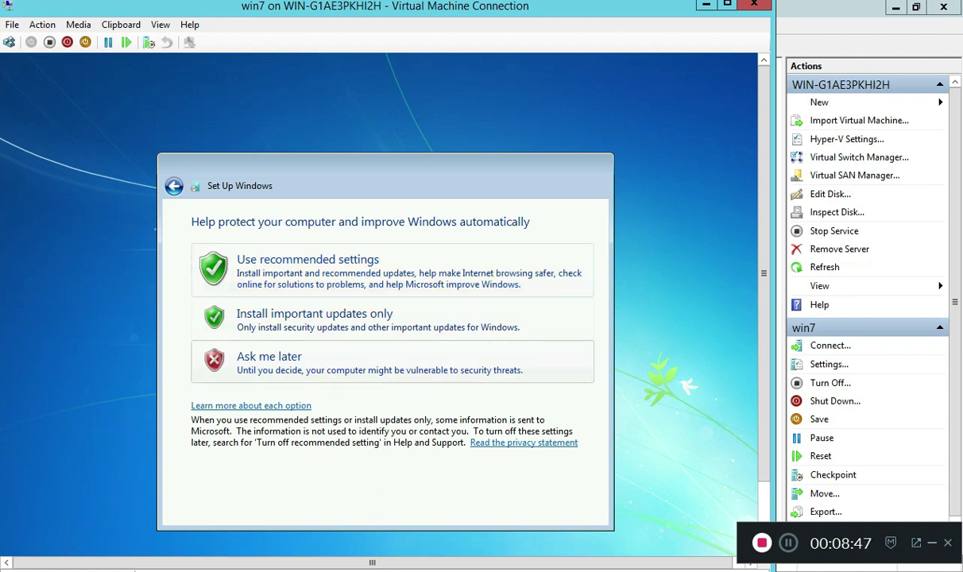
Choose Ask me later for Windows protection, accept the date and time settings and set the location to Public network.
{"action": "left_click", "coordinate": [269, 359]}
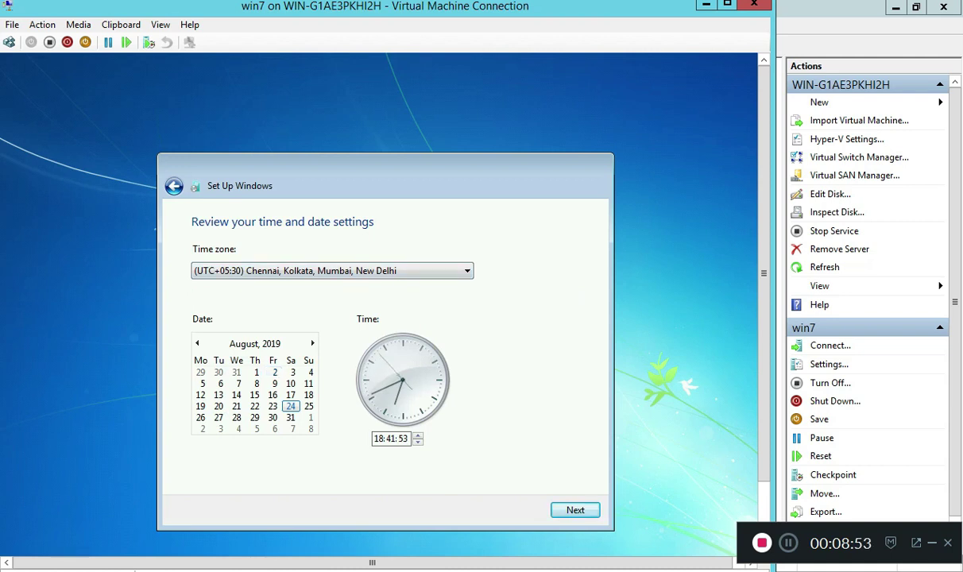
{"action": "left_click", "coordinate": [575, 509]}
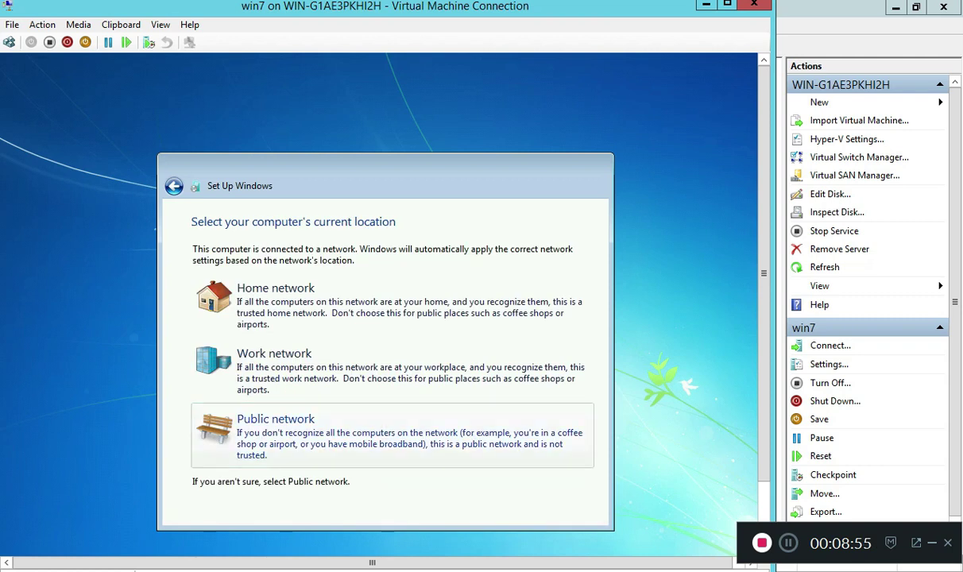
{"action": "left_click", "coordinate": [276, 421]}
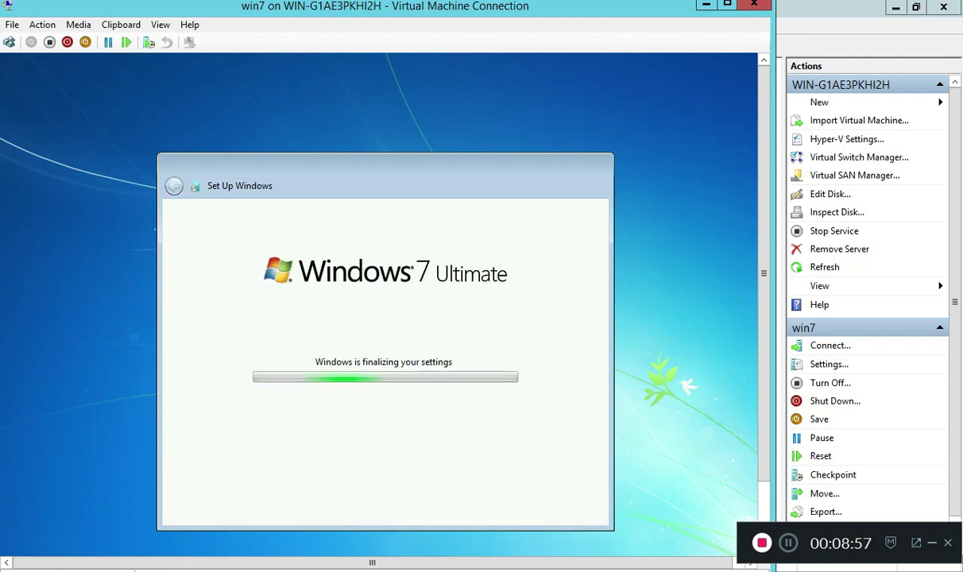
{"action": "left_click", "coordinate": [705, 5]}
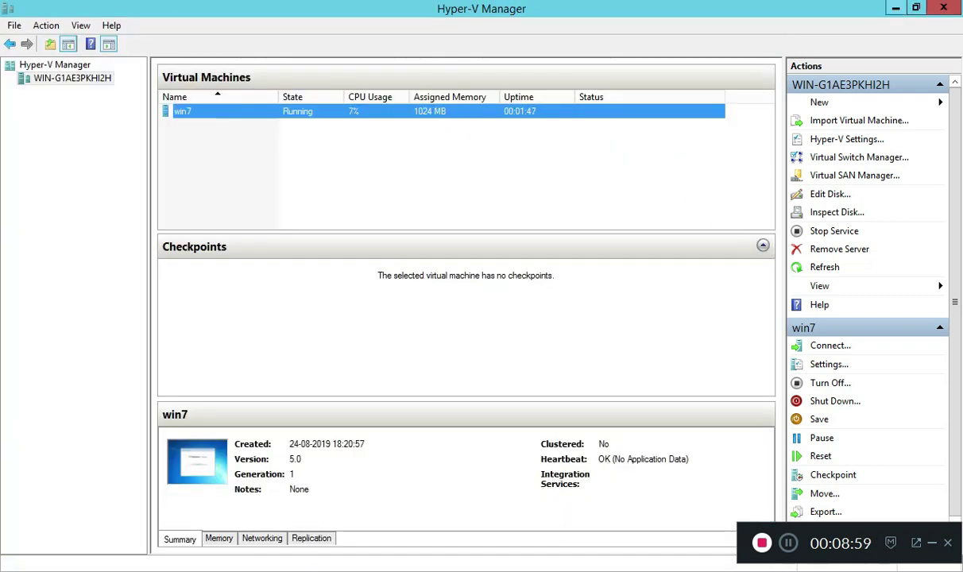
{"action": "key", "text": "super+d"}
{"action": "key", "text": "alt+Tab"}
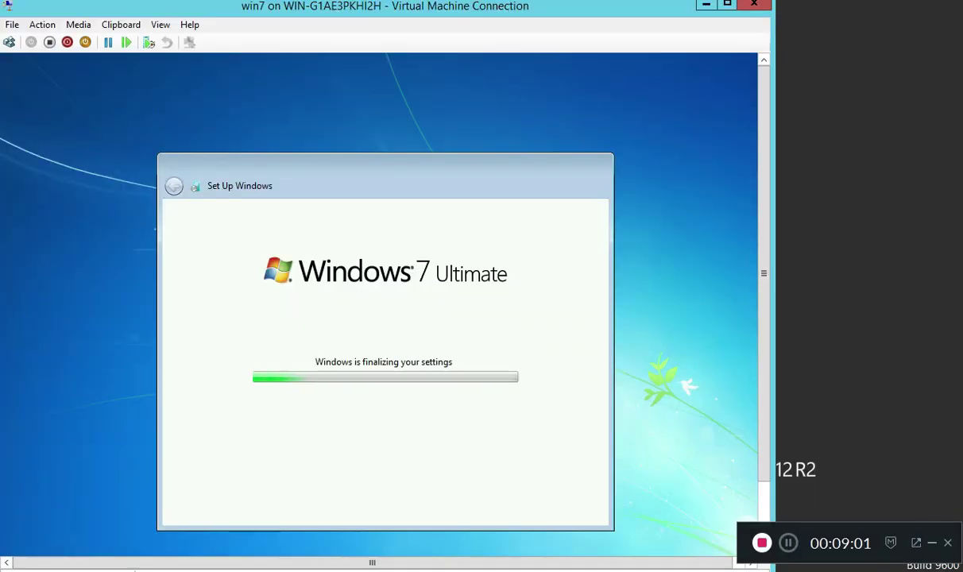
{"action": "key", "text": "alt+Tab"}
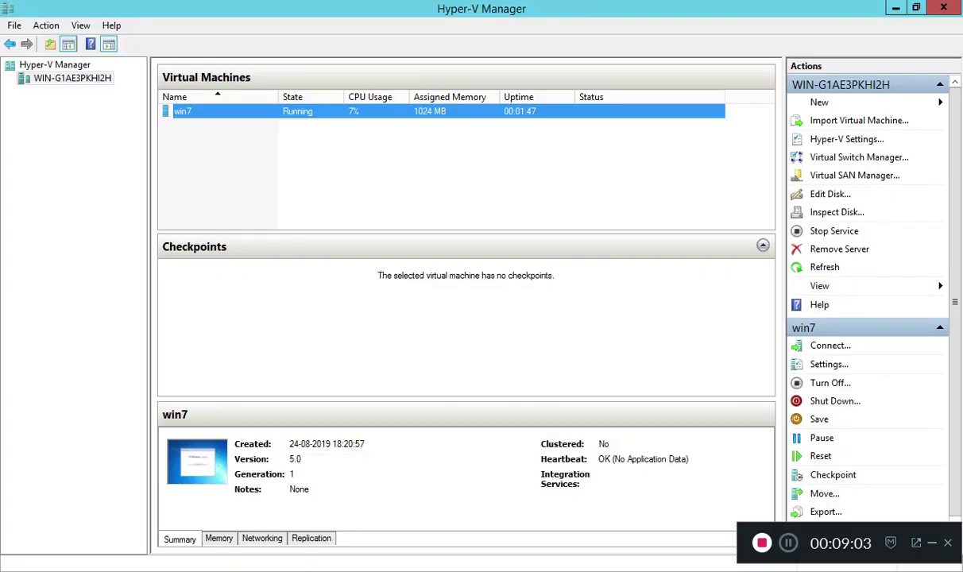
{"action": "key", "text": "alt+Tab"}
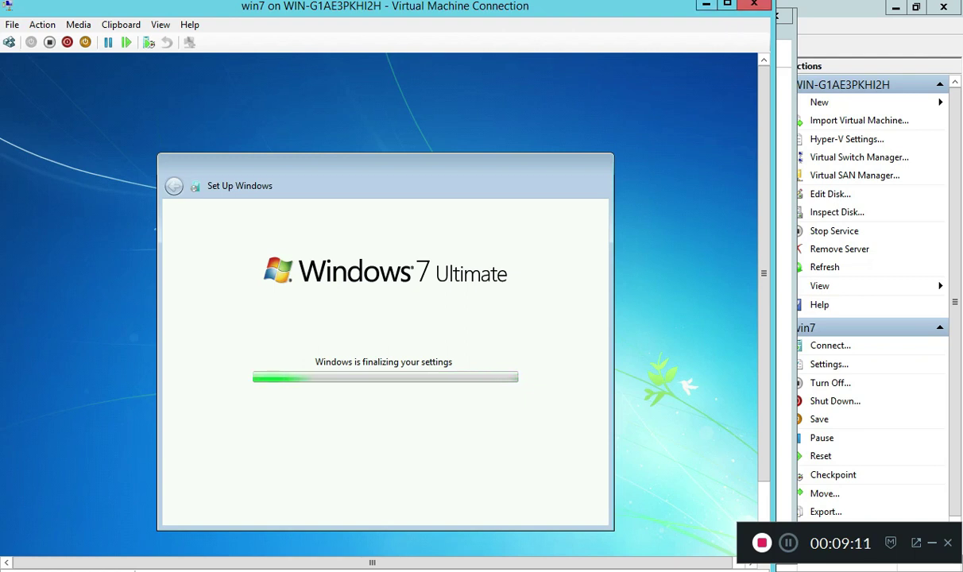
{"action": "left_click", "coordinate": [706, 4]}
{"action": "left_click", "coordinate": [728, 15]}
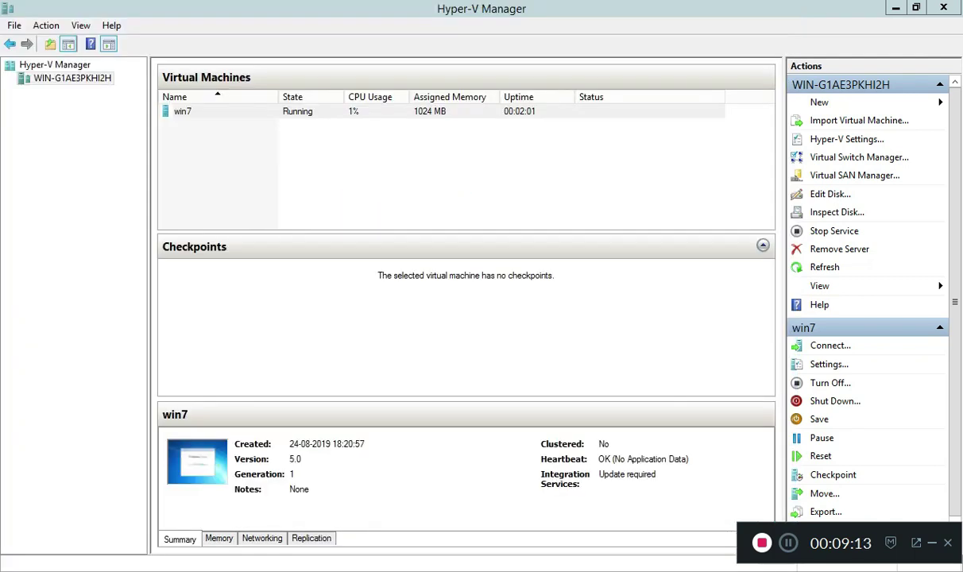